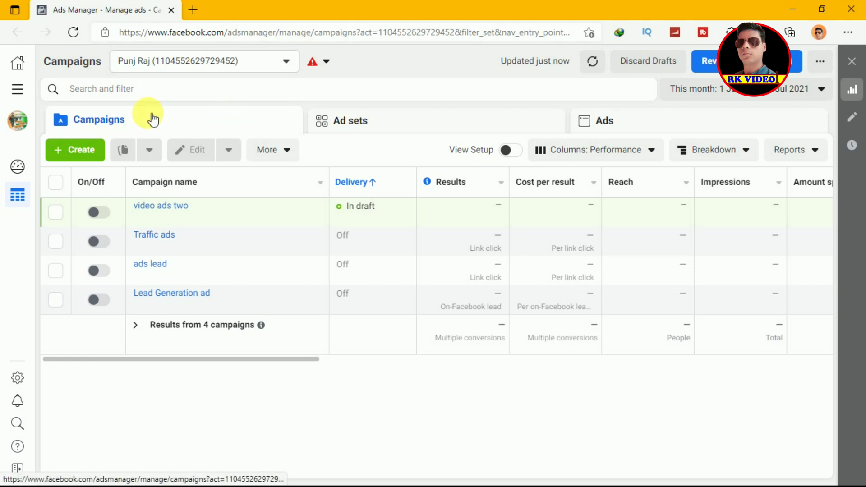
Start a new campaign with the Traffic objective and expand the optional campaign naming section
click(64, 158)
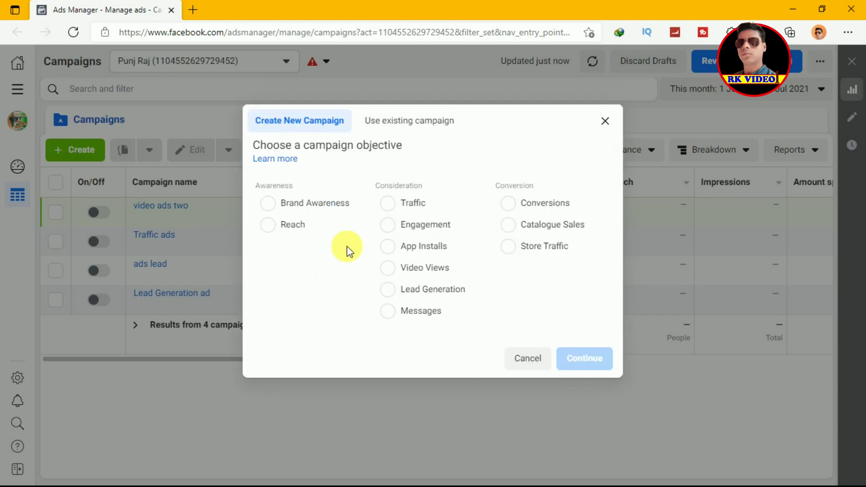
click(397, 211)
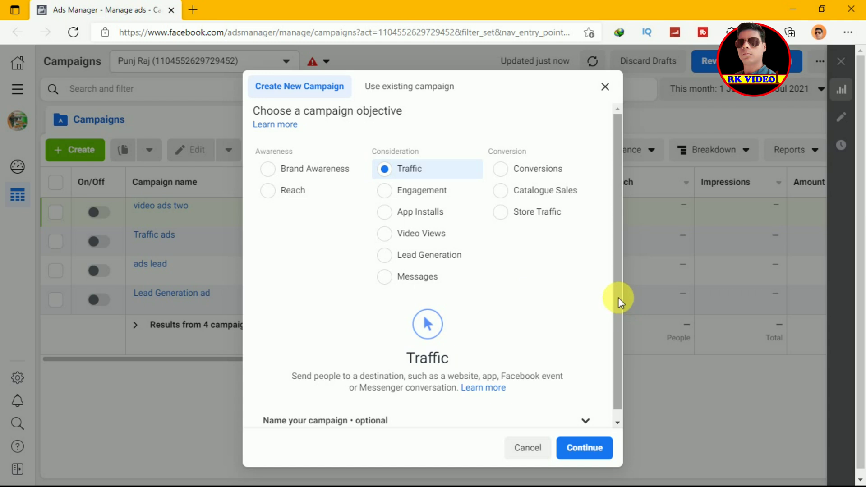
drag(618, 297, 618, 331)
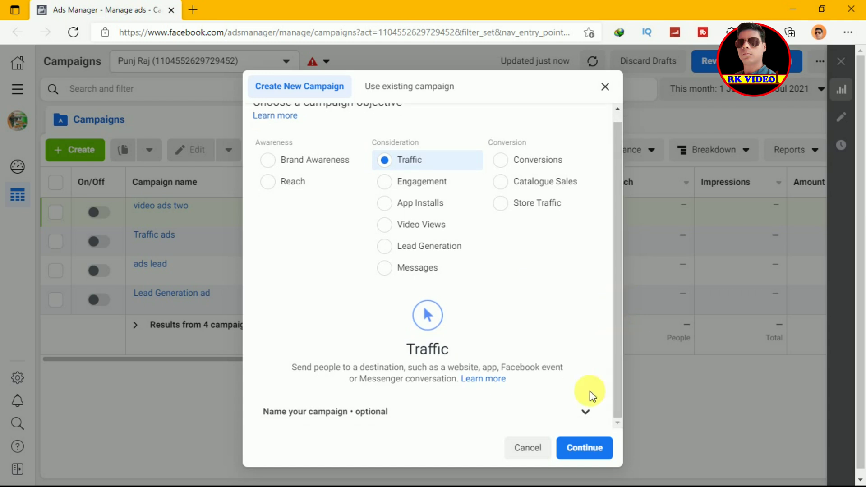
click(587, 413)
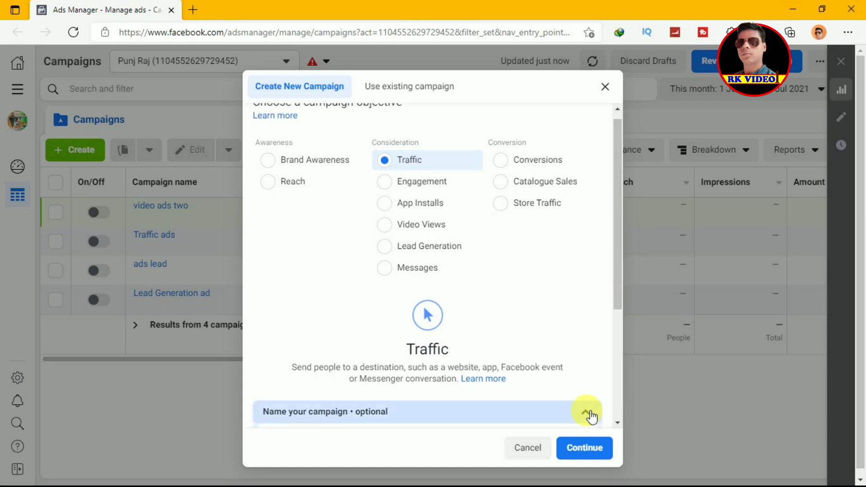
drag(619, 296, 615, 392)
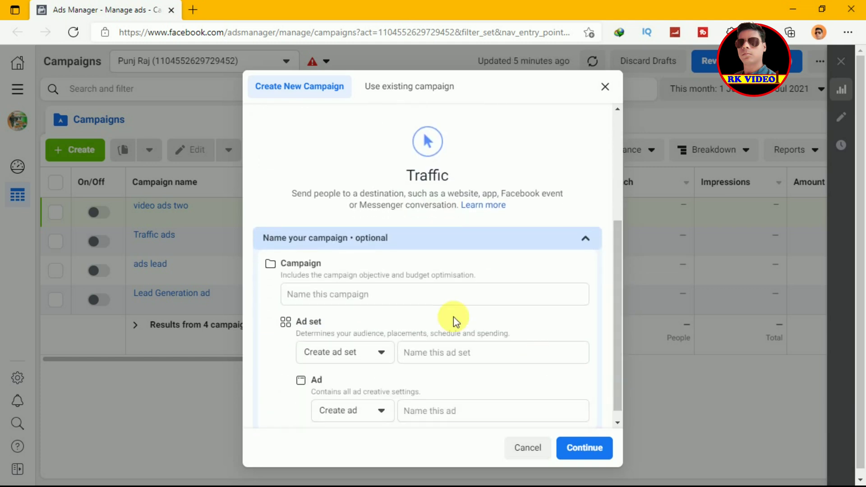
Name the campaign "fb traffic profile and page" and the ad set "fb instant traffic on profile"
click(393, 300)
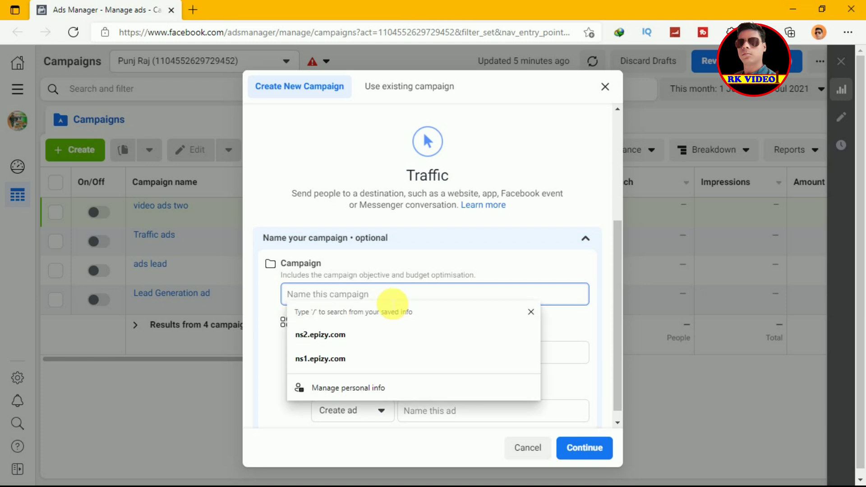
text(fb)
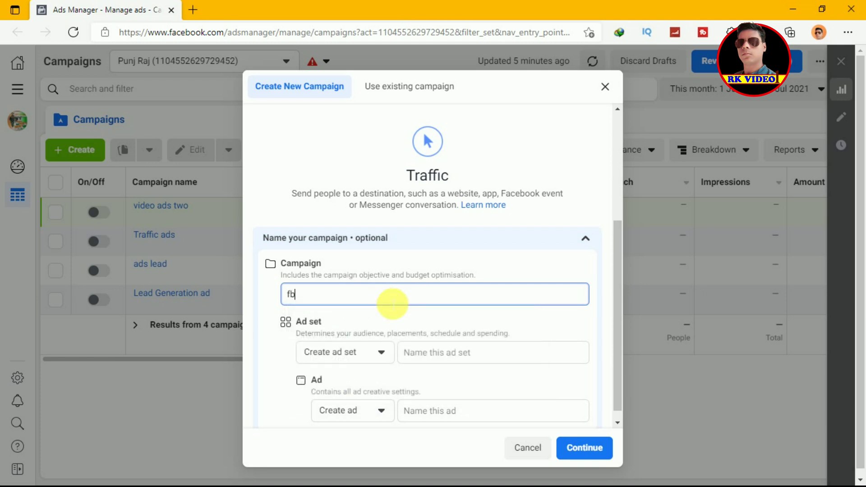
text( traffic profile and page)
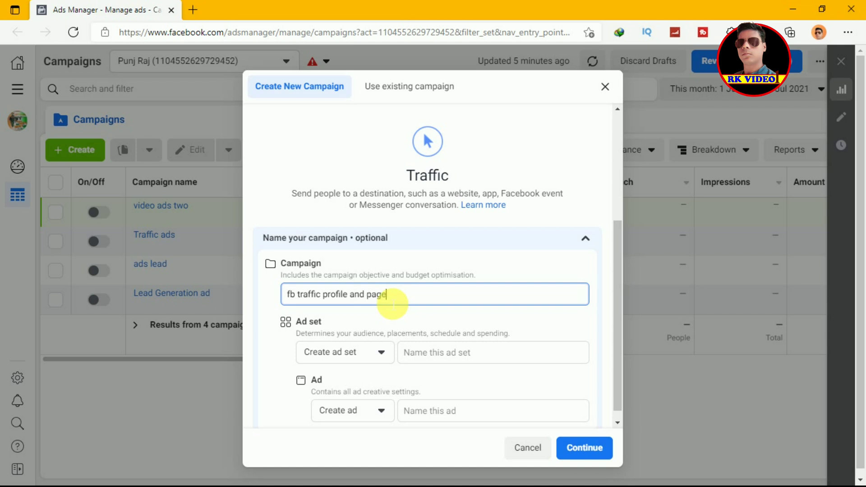
click(472, 356)
text(fb)
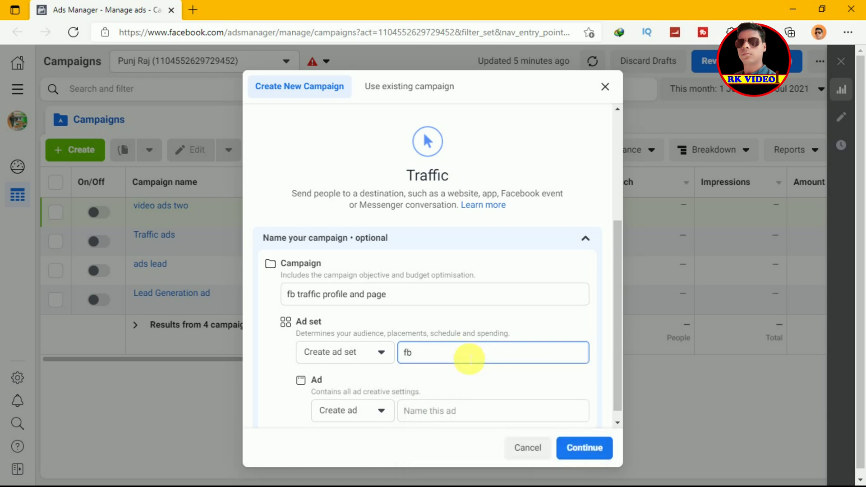
text( instant traffic on profile)
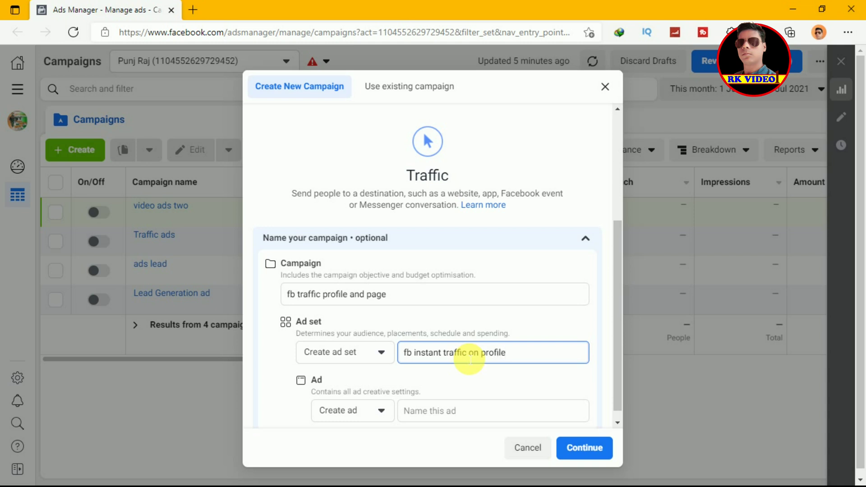
Name the ad "fb customize traffic" and continue to the campaign setup
click(466, 419)
text(f)
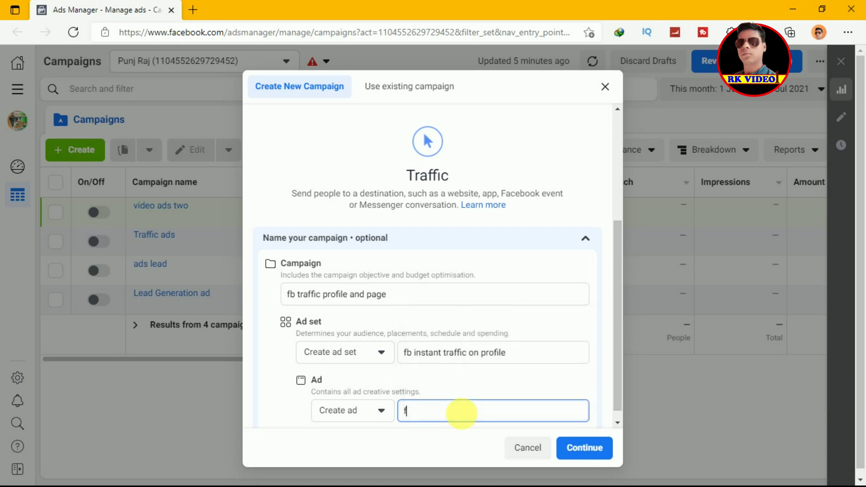
text(b customiz)
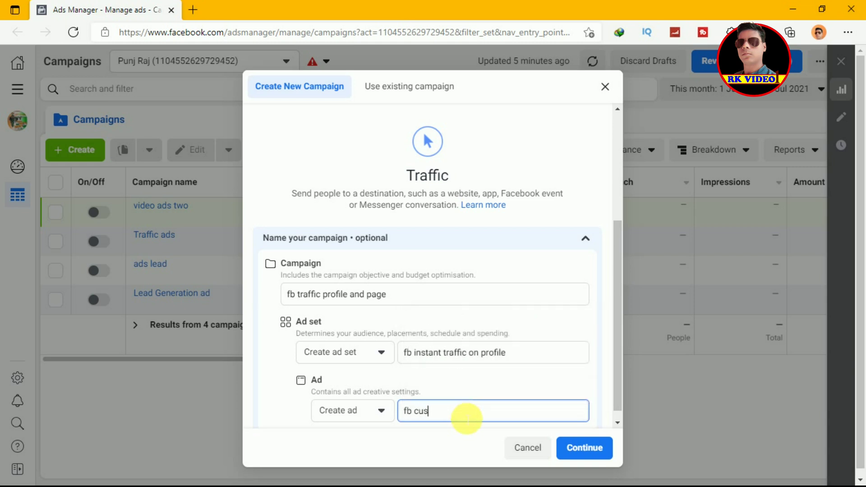
text(e traffic)
click(587, 450)
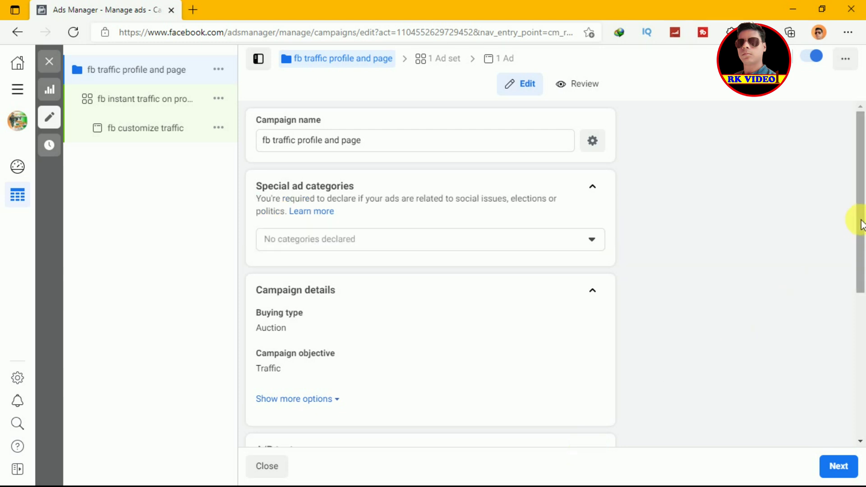
Reveal the additional campaign detail options, review the campaign settings and proceed to the ad set
drag(862, 232, 862, 295)
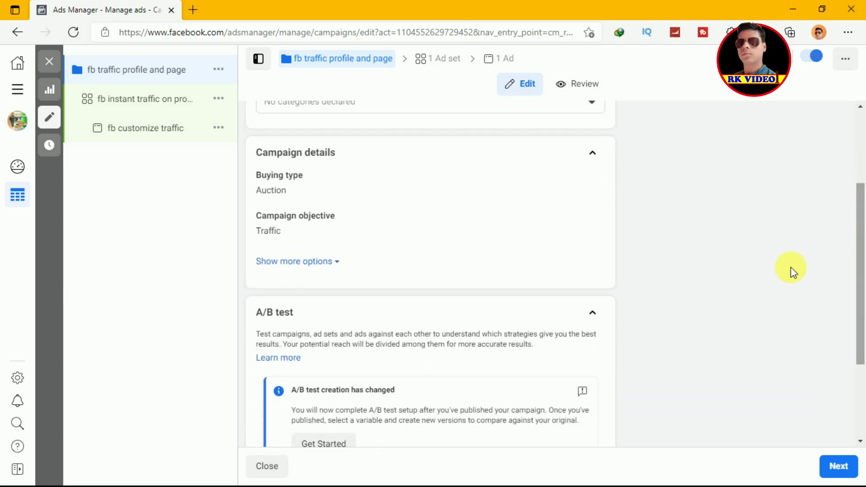
click(331, 263)
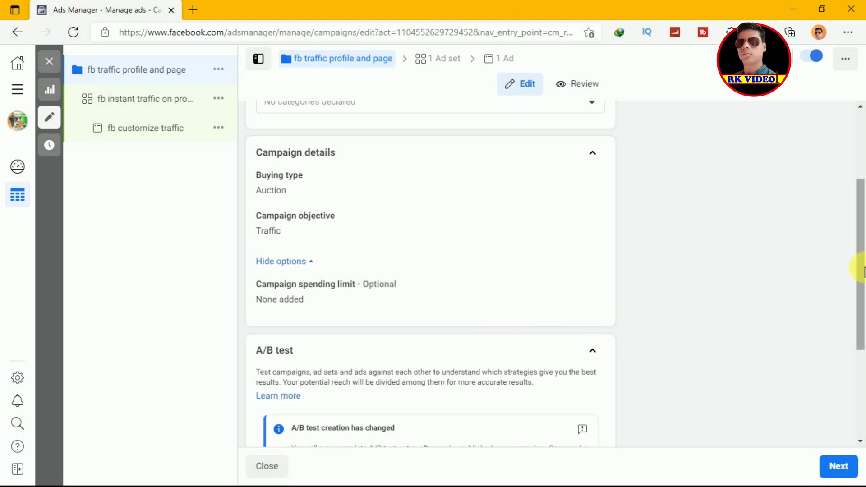
drag(861, 259, 862, 393)
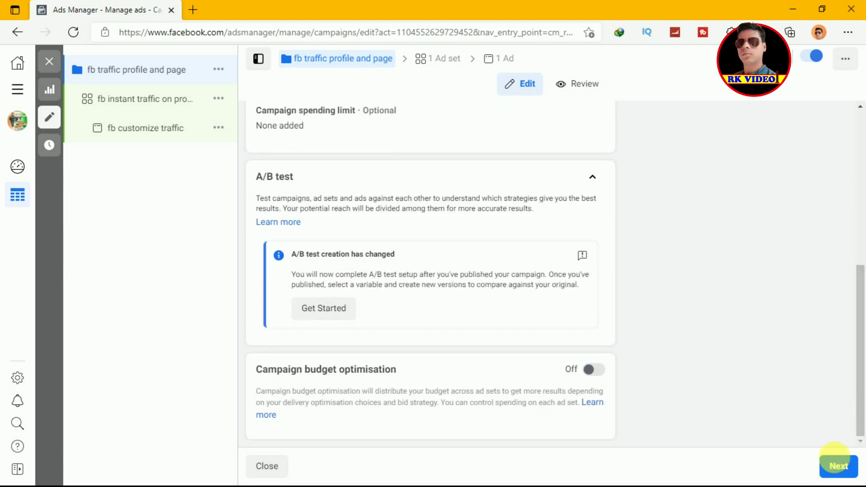
click(839, 467)
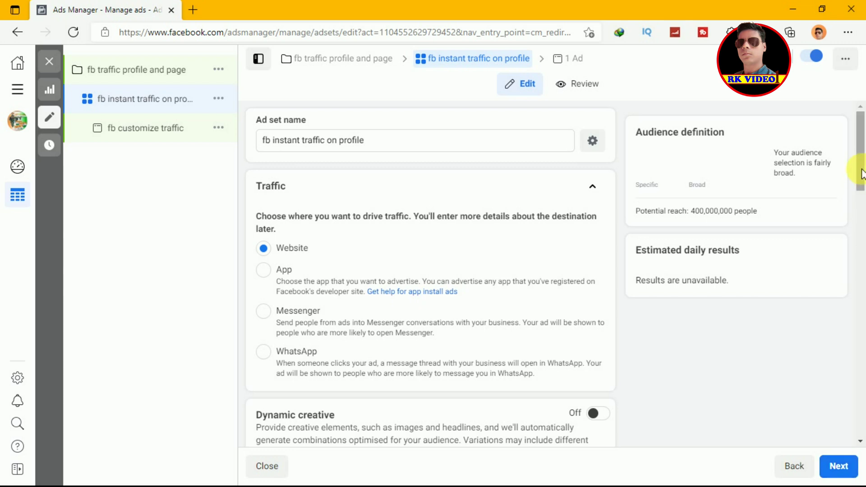
Dismiss the help pop-up and set the ad set's daily budget to ₹100
scroll(863, 183, down, 1)
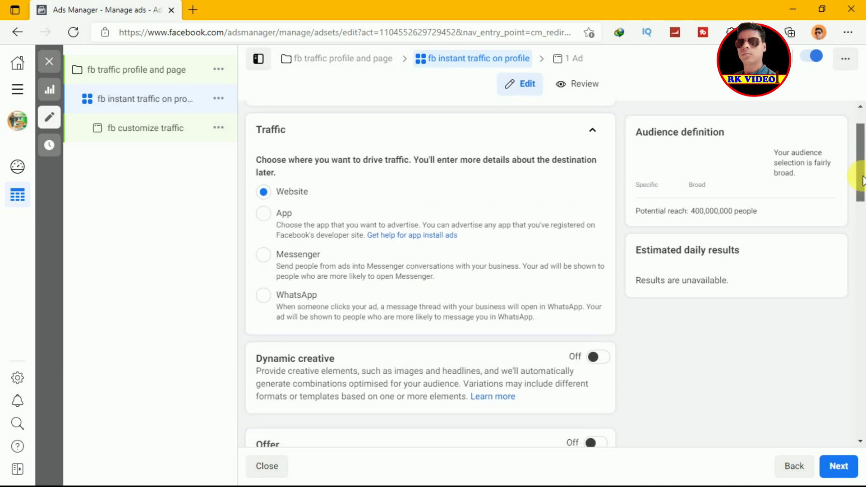
drag(863, 181, 863, 183)
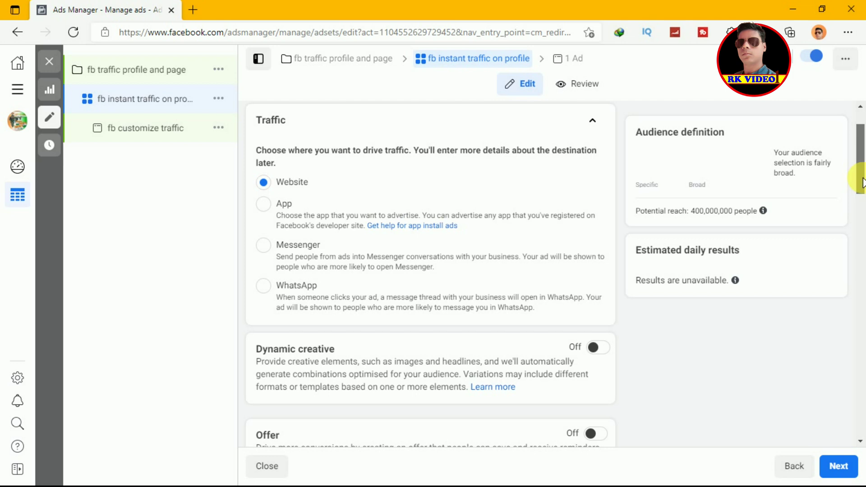
drag(863, 182, 863, 185)
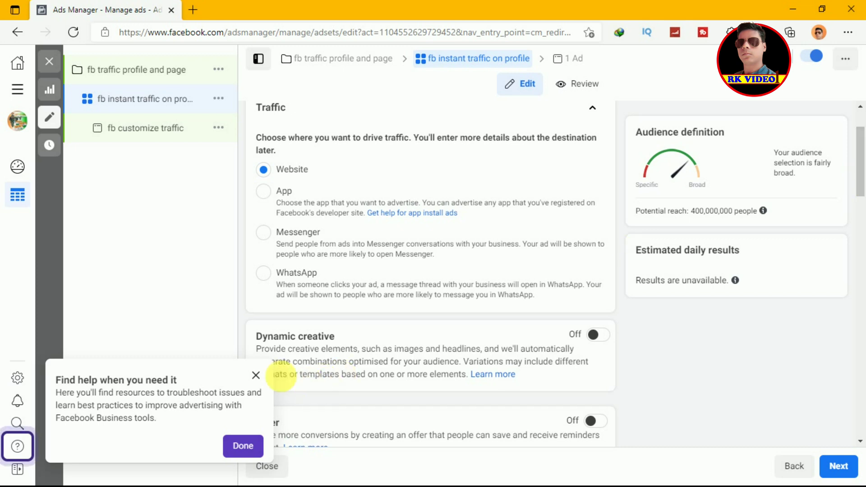
click(255, 377)
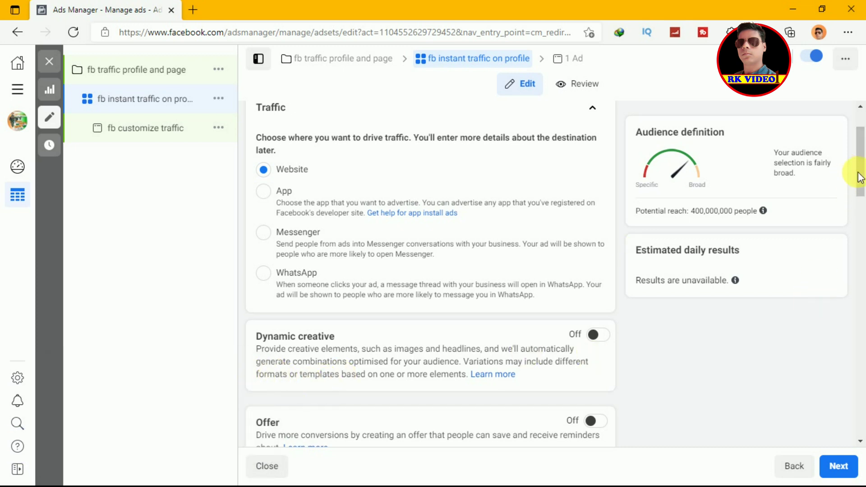
drag(862, 174, 862, 218)
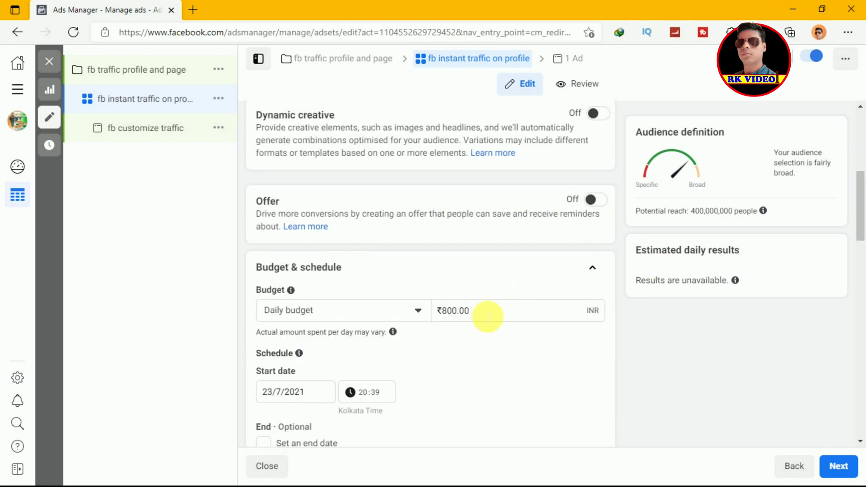
click(479, 319)
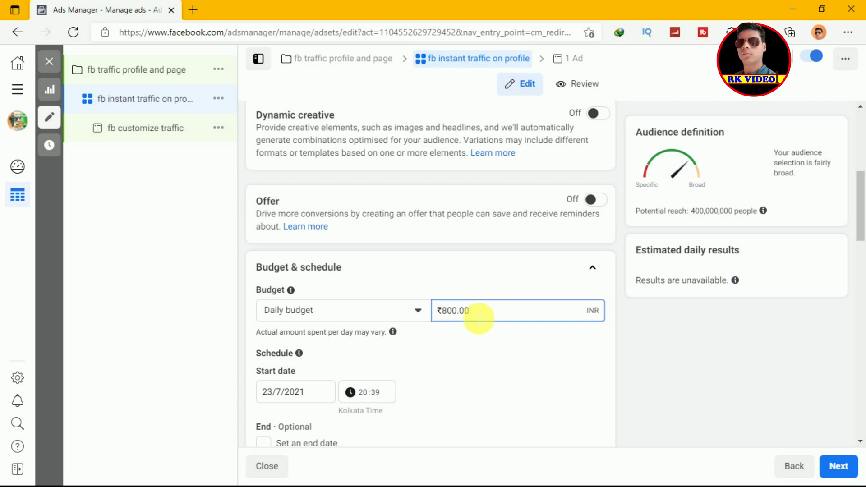
key(ctrl+a)
text(10)
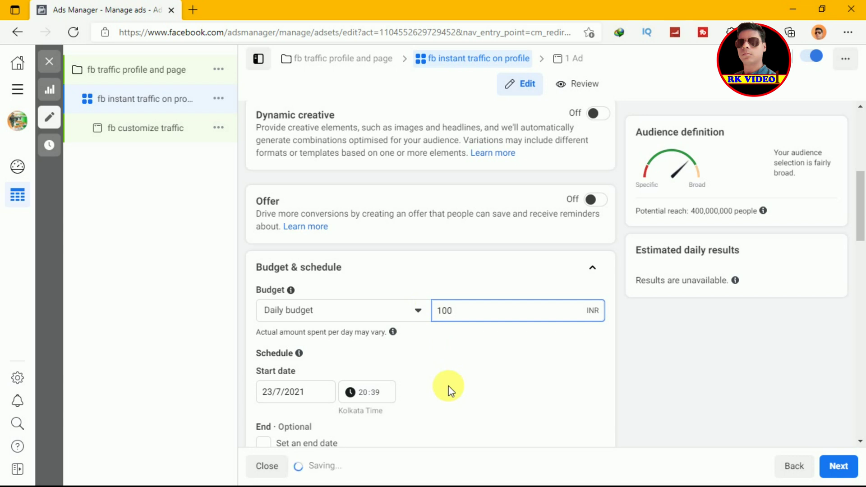
Set the ad set's schedule start date to 24/7/2021
click(314, 390)
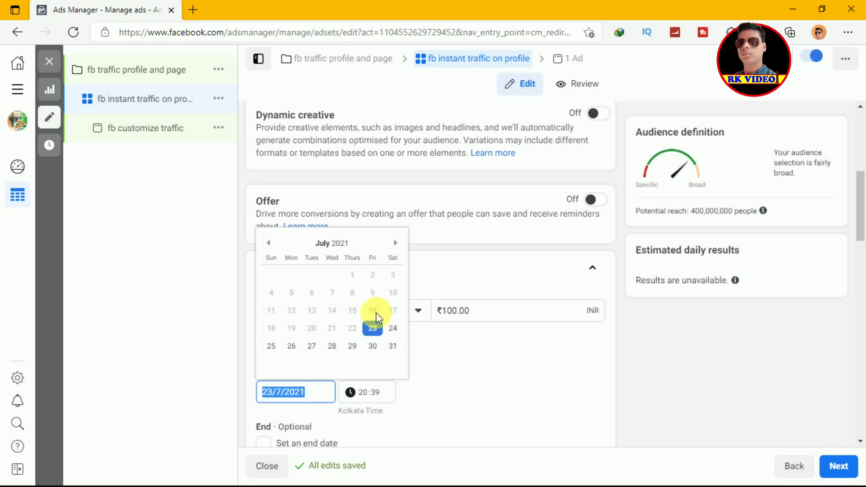
click(393, 329)
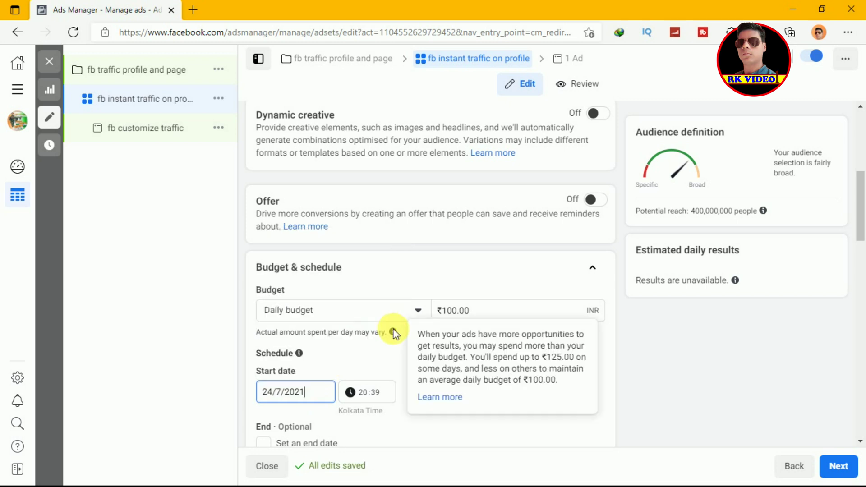
click(470, 430)
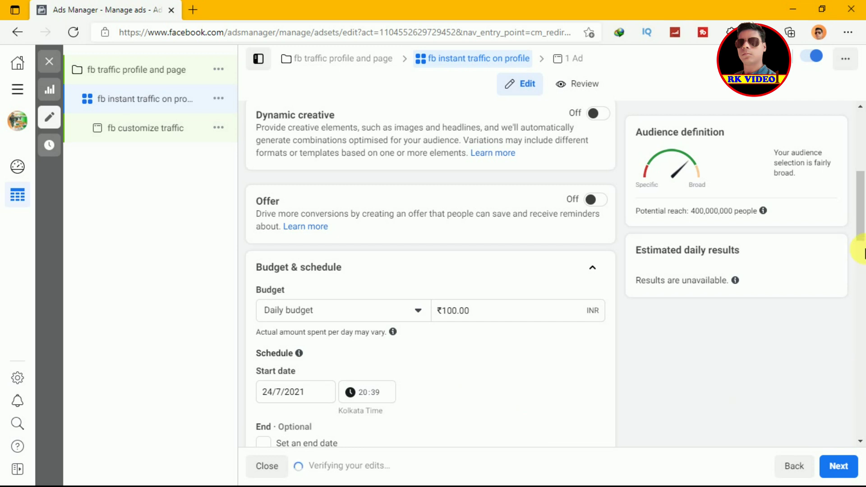
Examine the saved audience list and the options for creating a new custom or lookalike audience
drag(863, 228, 864, 258)
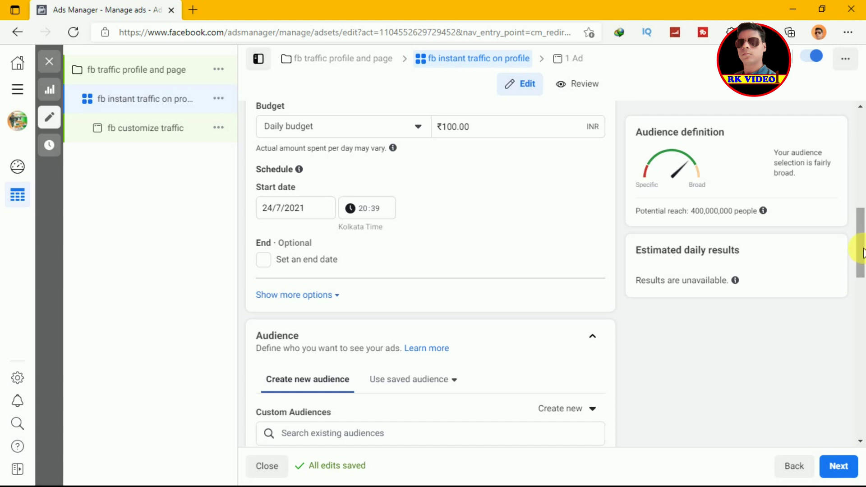
drag(864, 258, 862, 294)
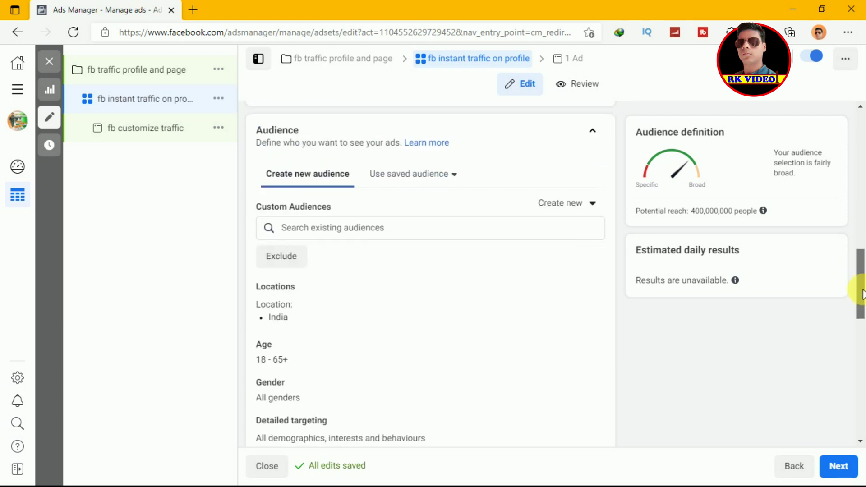
click(441, 182)
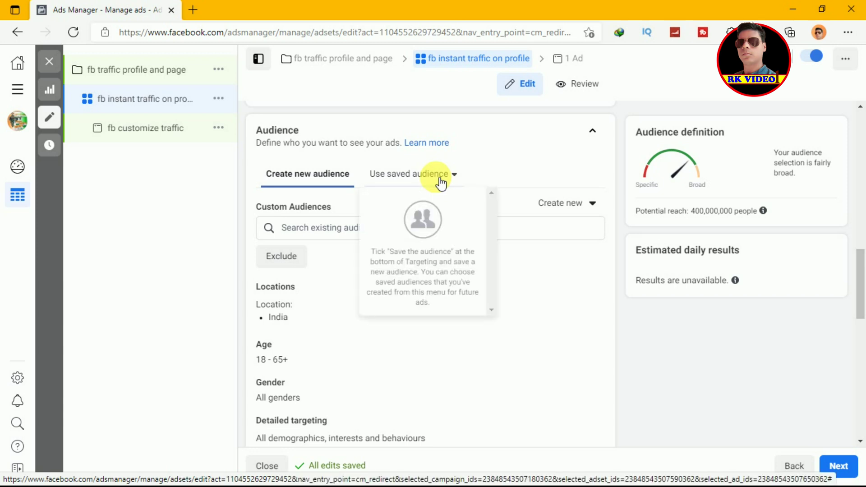
click(565, 182)
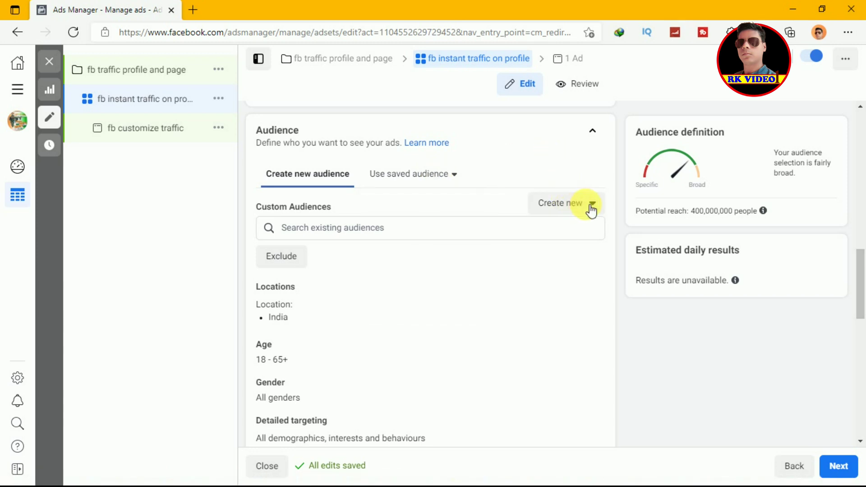
click(592, 208)
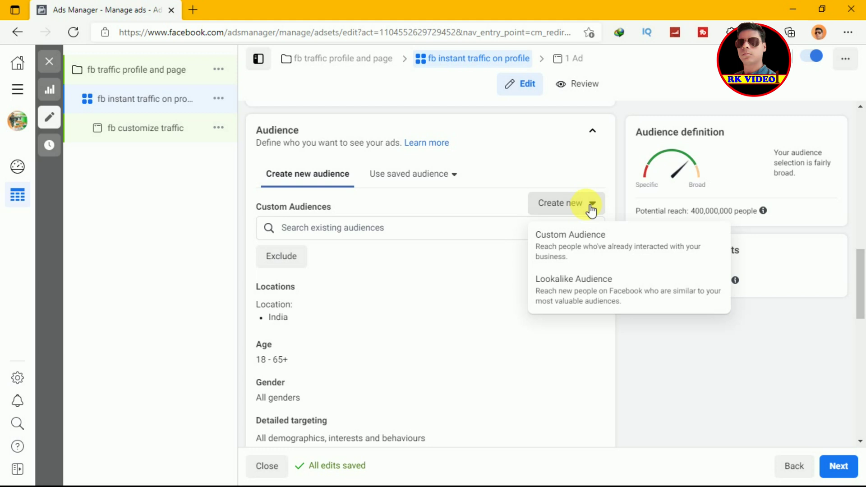
click(667, 343)
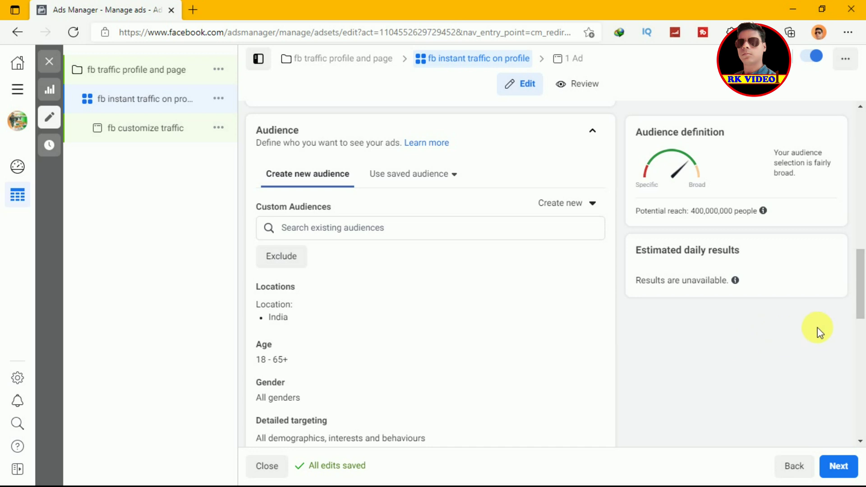
Add the Student interest to the ad set audience's detailed targeting
drag(860, 287, 863, 322)
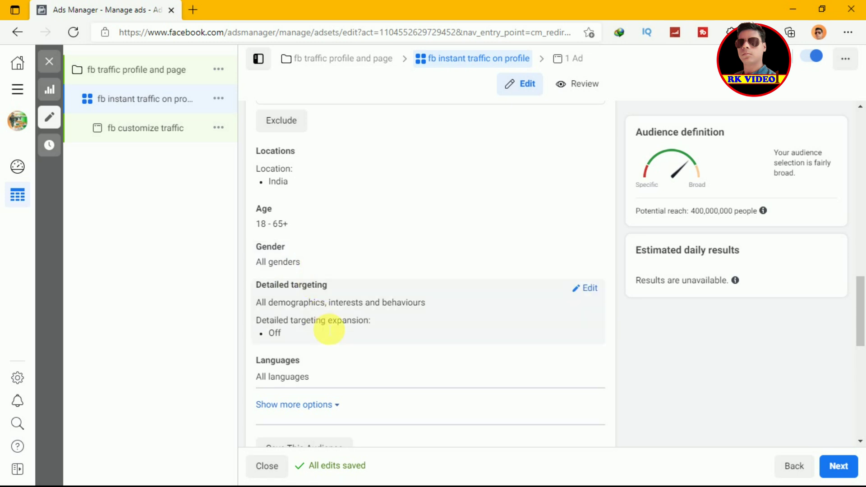
click(591, 290)
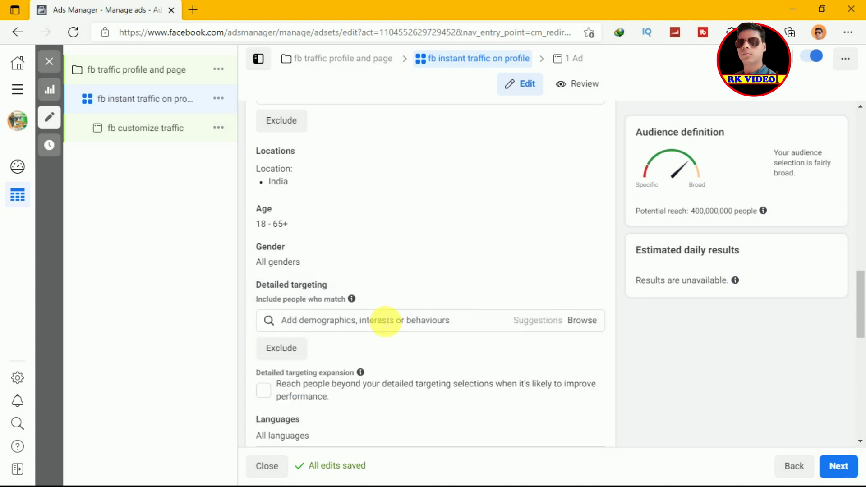
click(386, 321)
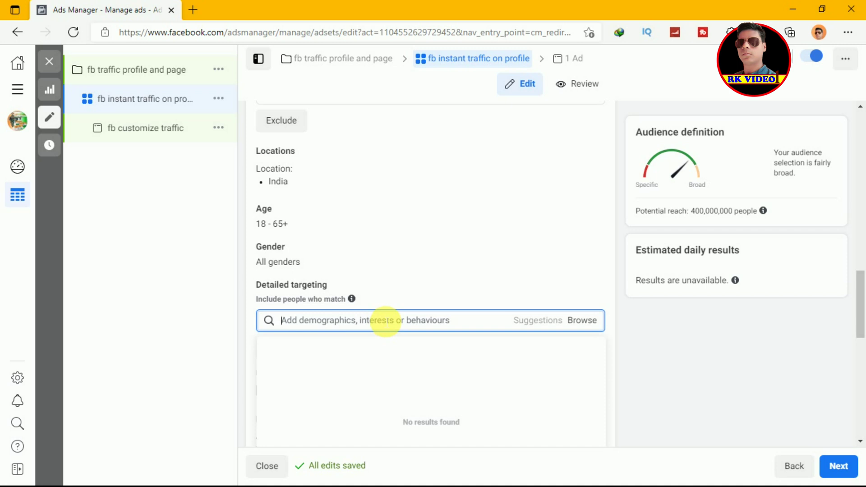
text(student)
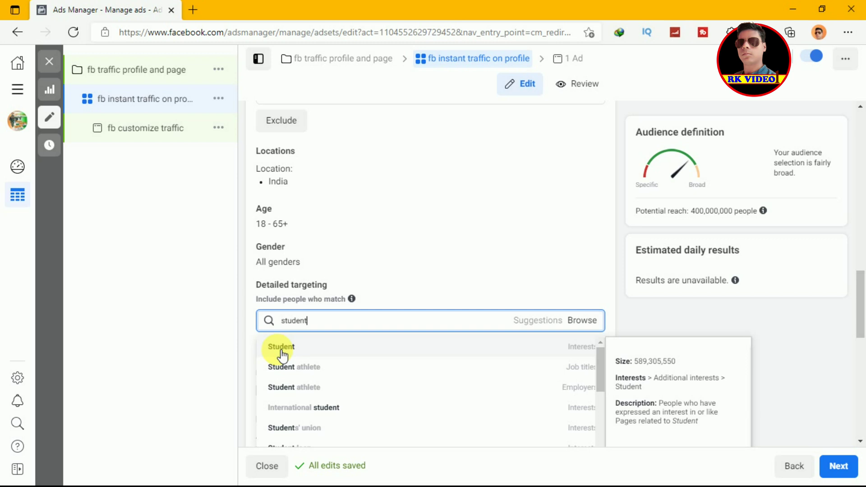
key(Return)
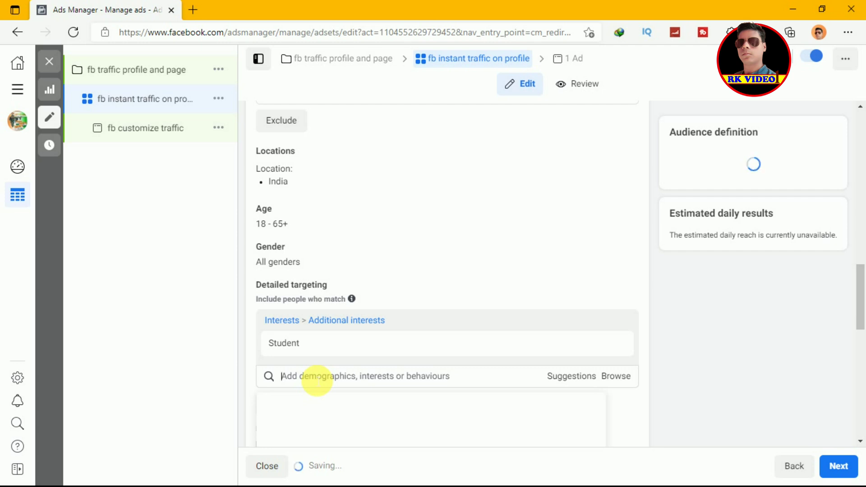
text(fr)
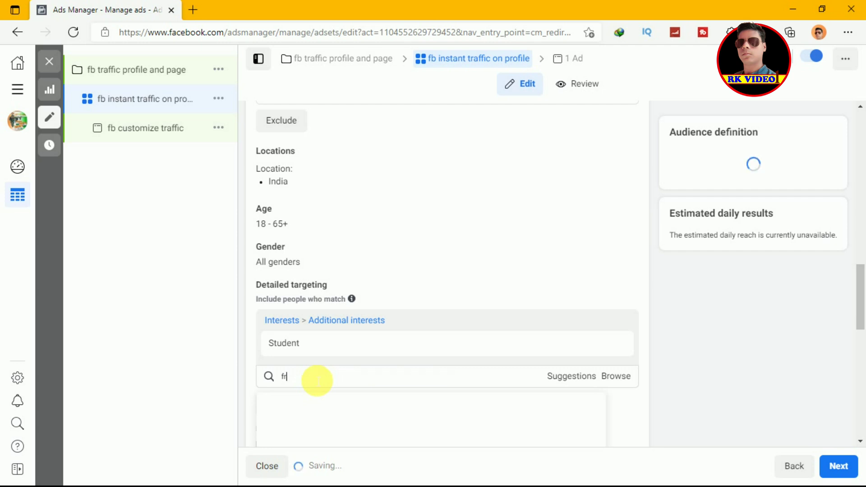
text(i)
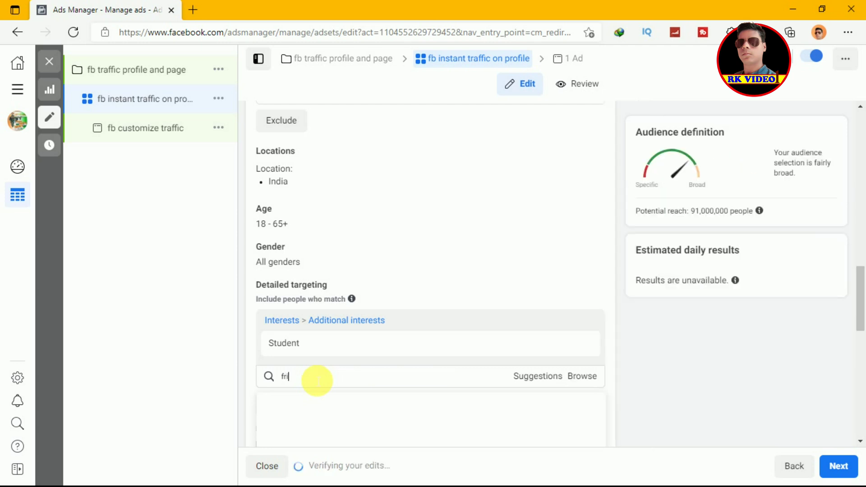
text(end)
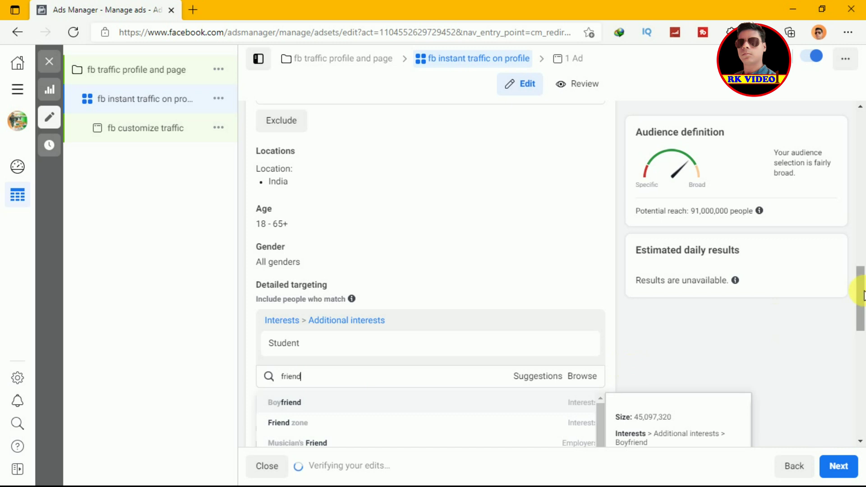
scroll(862, 318, down, 3)
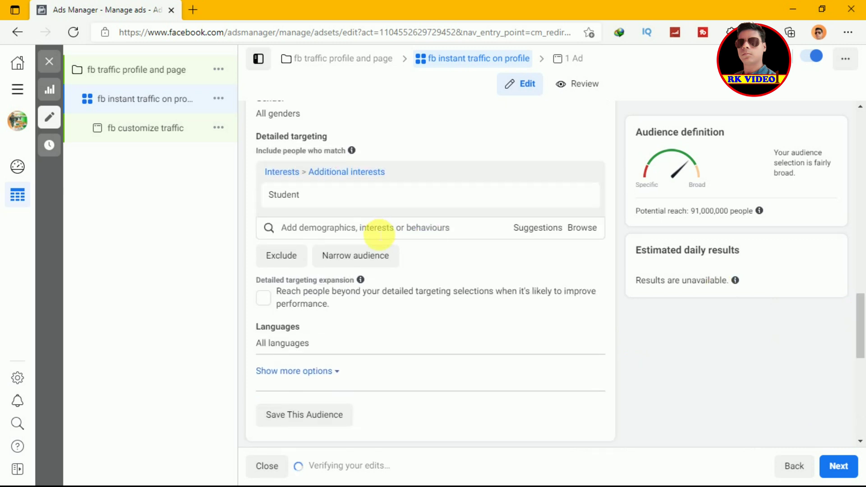
Search the detailed targeting options for "friend" and add the Friend zone interest
click(379, 230)
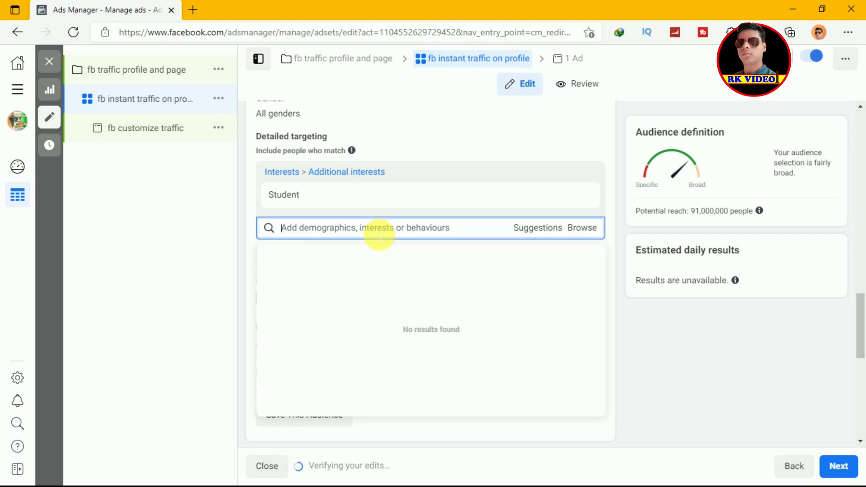
text(fri)
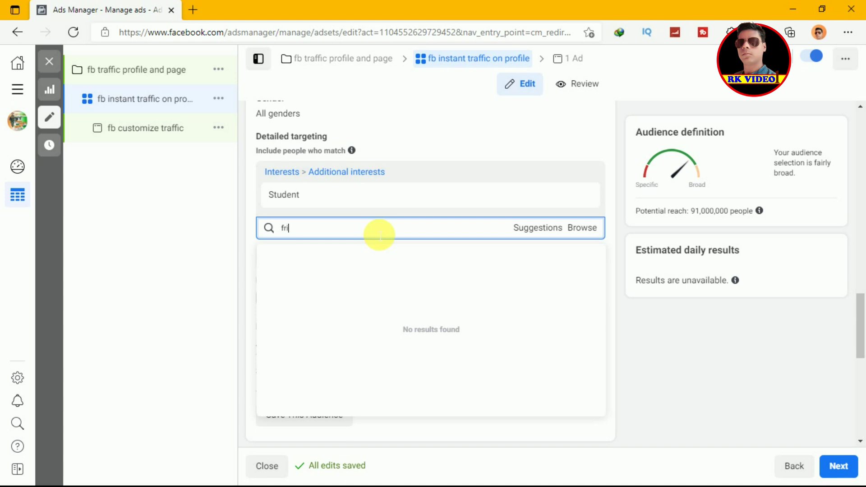
text(end)
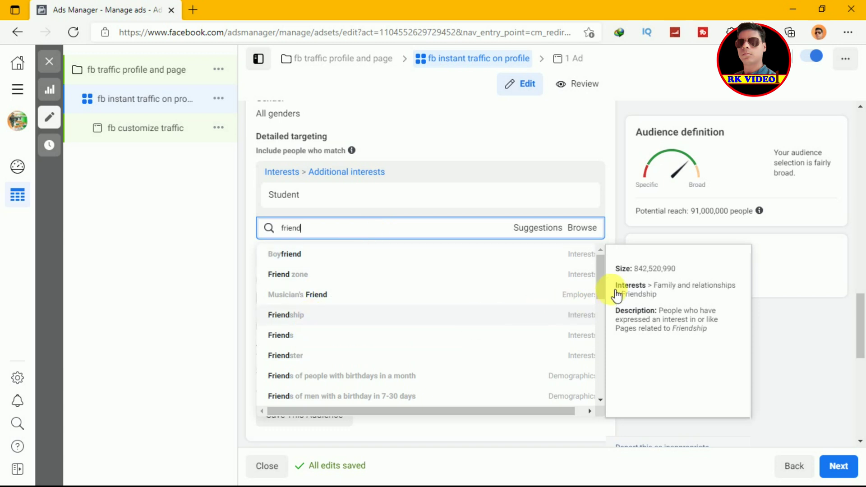
mouse_move(599, 276)
mouse_down()
mouse_move(599, 335)
mouse_move(595, 265)
mouse_up()
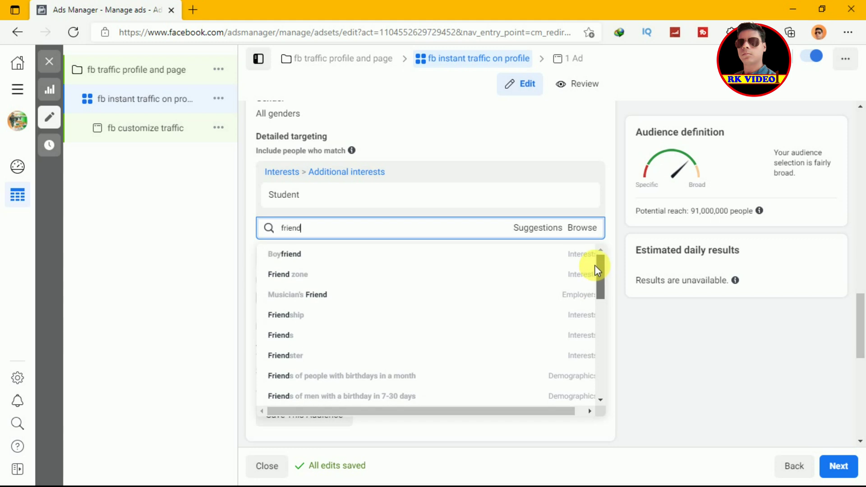
click(301, 280)
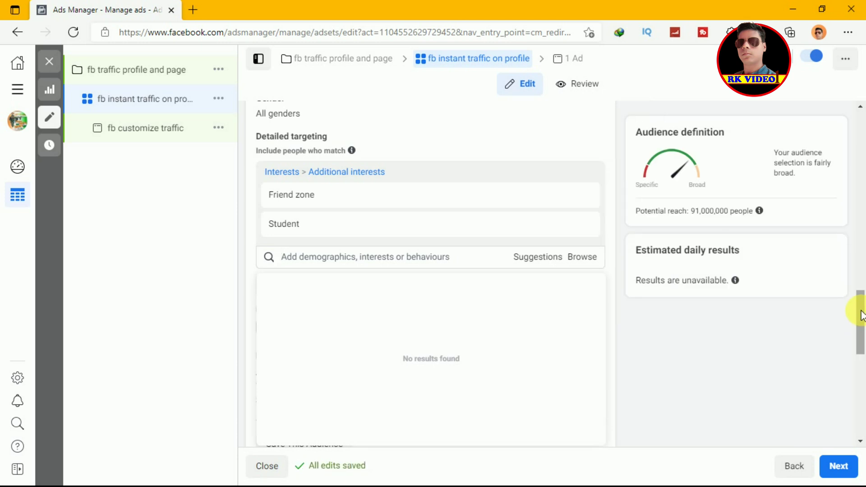
Reveal the additional audience options and review the ad set's placement and delivery settings
drag(861, 311, 862, 340)
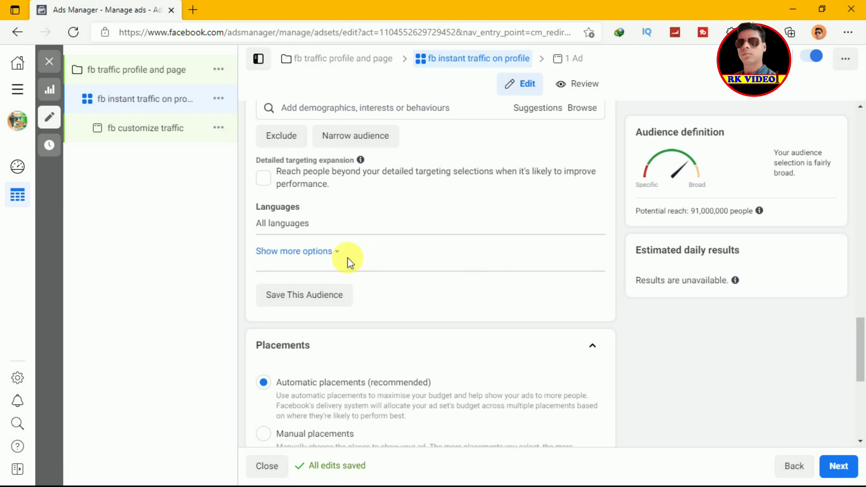
click(325, 253)
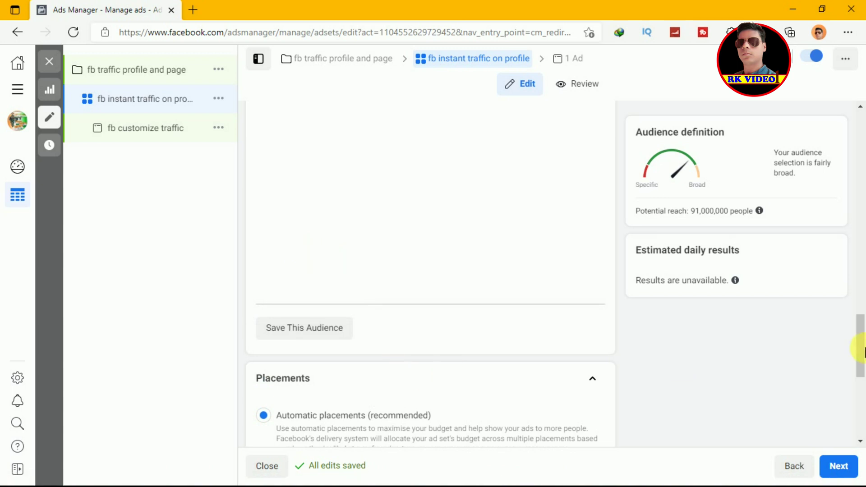
drag(862, 344, 865, 383)
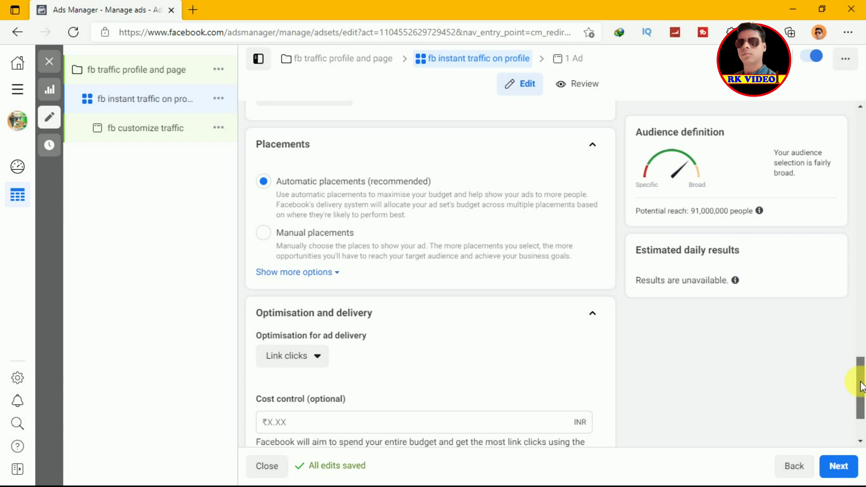
drag(859, 376, 859, 388)
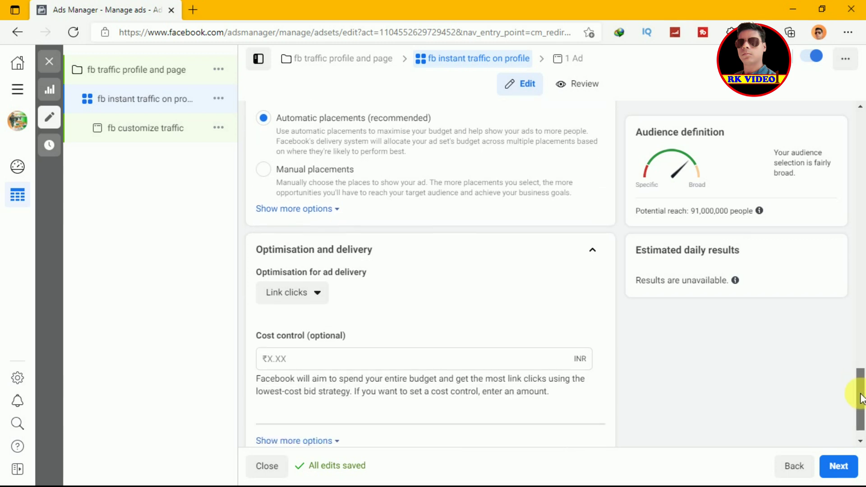
Check the optimisation choices for ad delivery, keep Link clicks and proceed to the ad
click(303, 294)
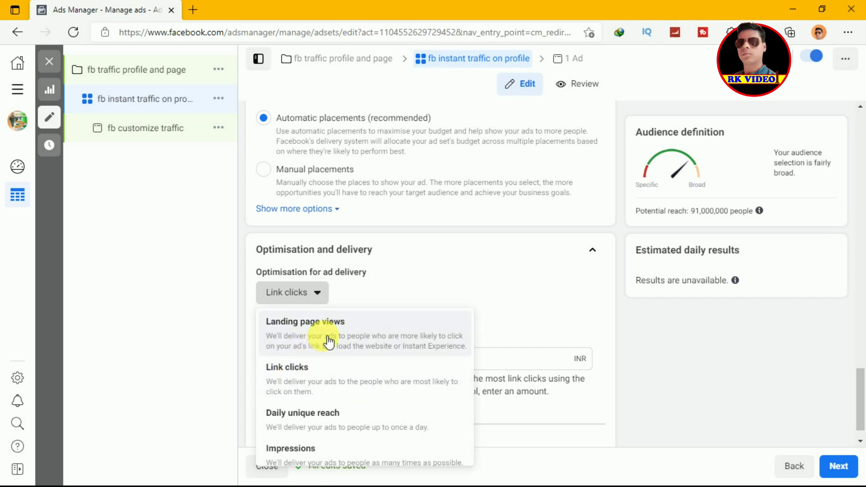
click(558, 299)
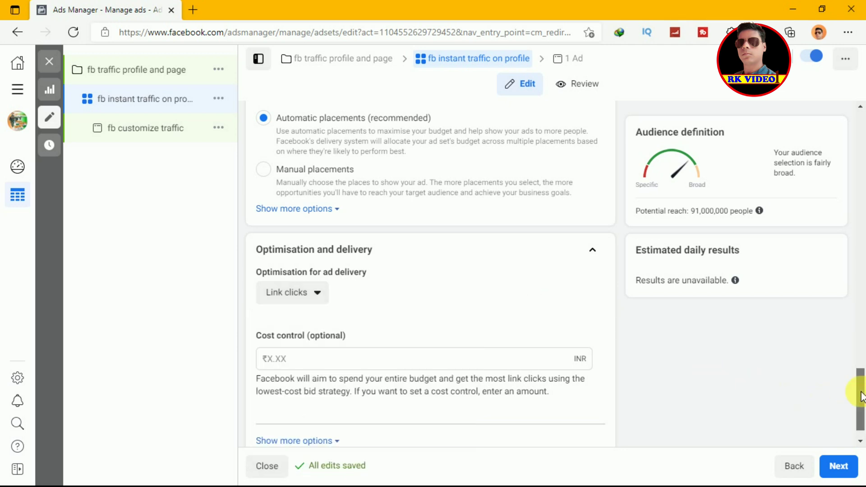
scroll(859, 406, down, 1)
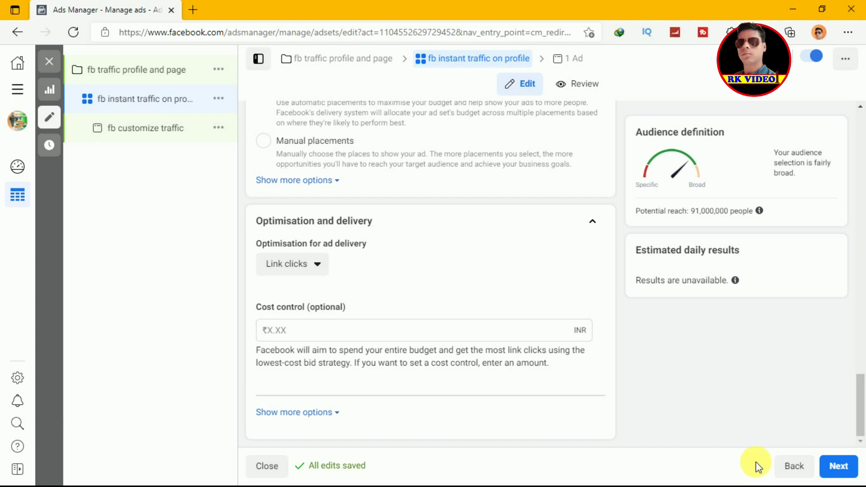
click(845, 470)
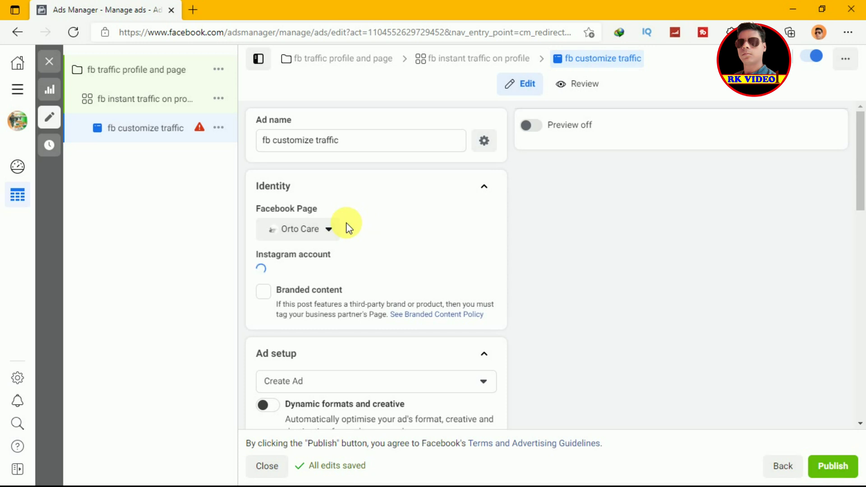
Set the ad's Facebook Page to Mazaa360 from the Personal group
click(312, 232)
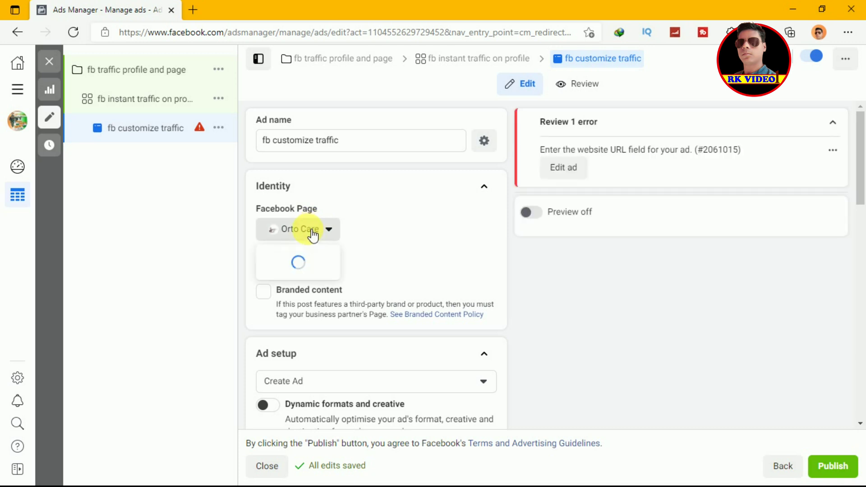
click(341, 232)
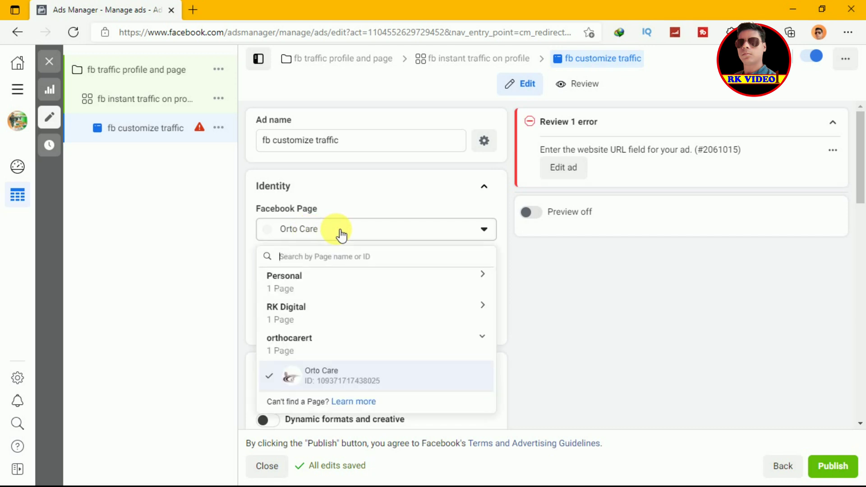
click(296, 291)
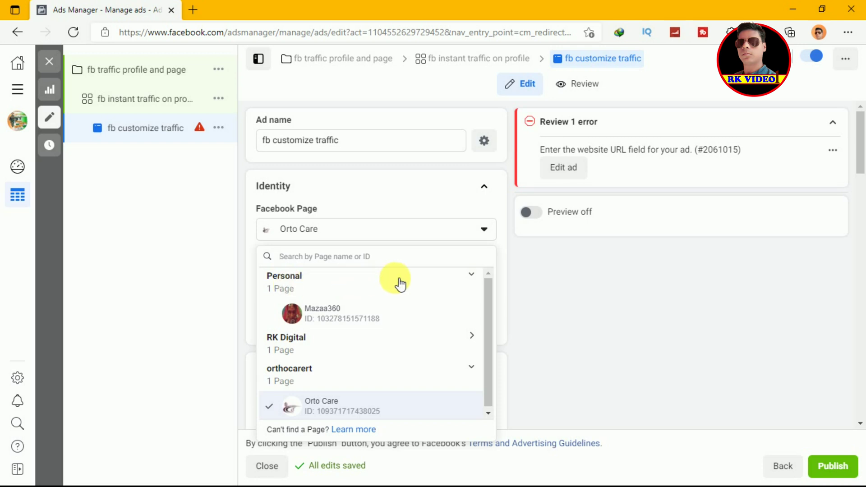
drag(489, 290, 492, 327)
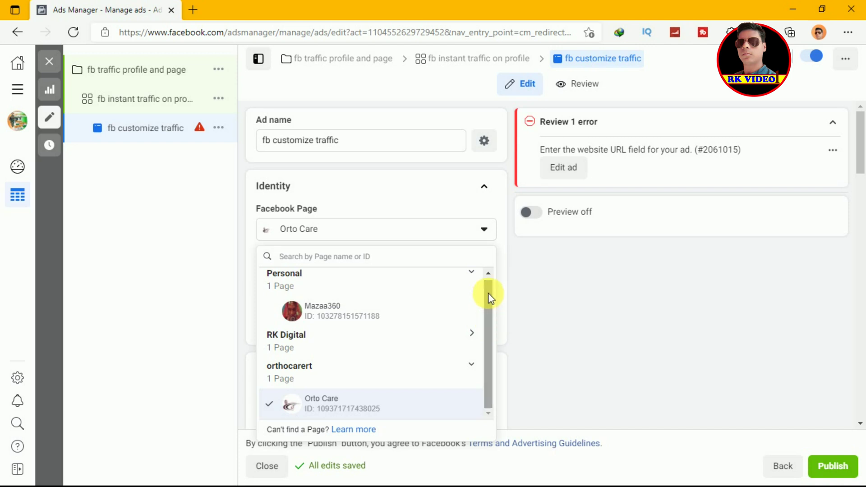
click(334, 316)
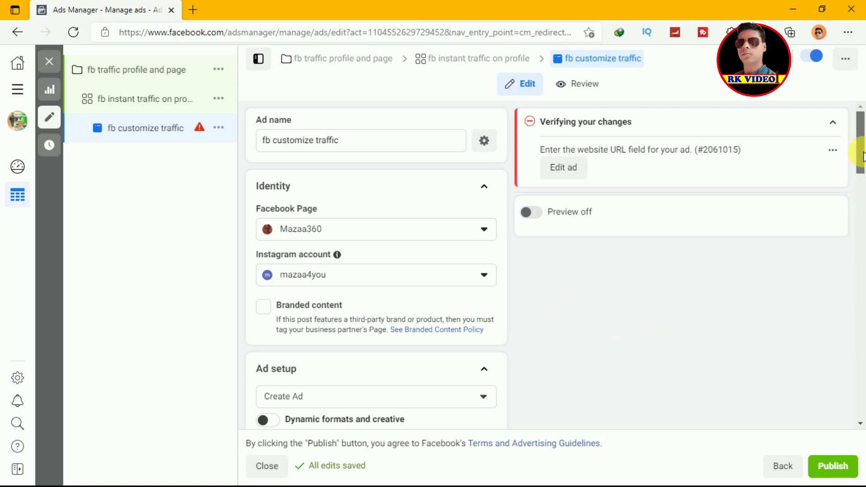
Choose the Single image or video format for the ad and dismiss the carousel recommendation
scroll(864, 174, down, 1)
drag(863, 174, 863, 208)
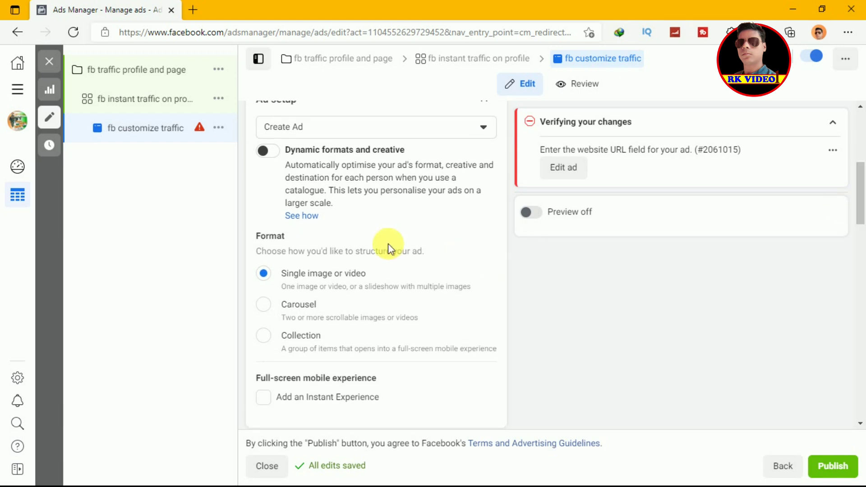
click(308, 279)
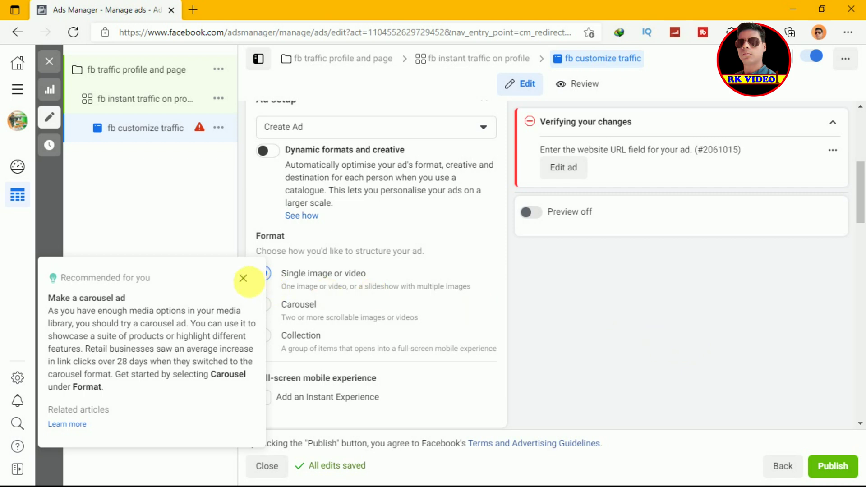
click(243, 279)
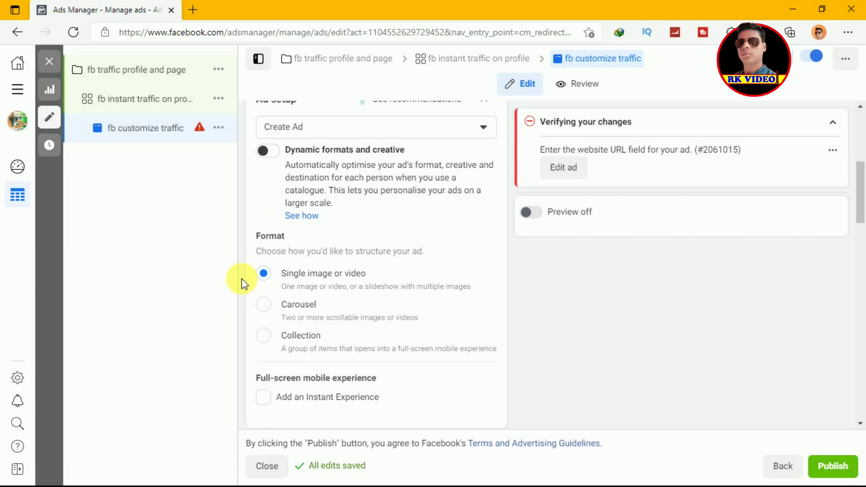
Start adding an image to the ad creative's media and open the file upload
drag(862, 212, 862, 246)
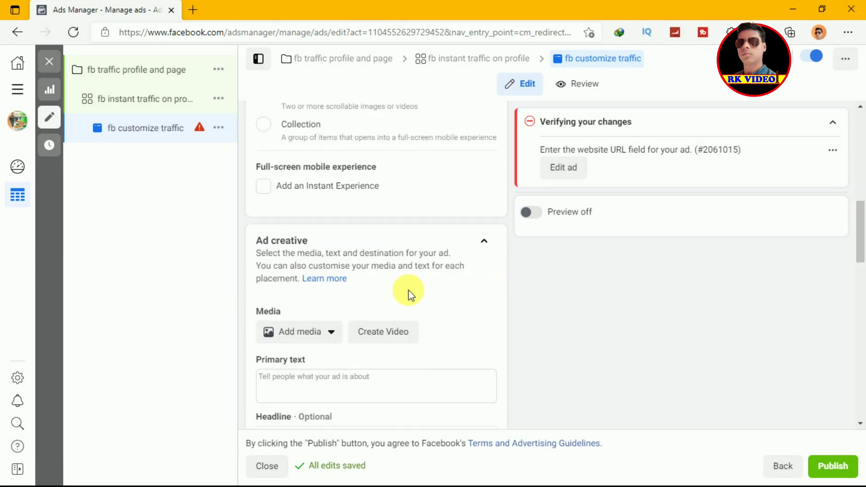
click(306, 335)
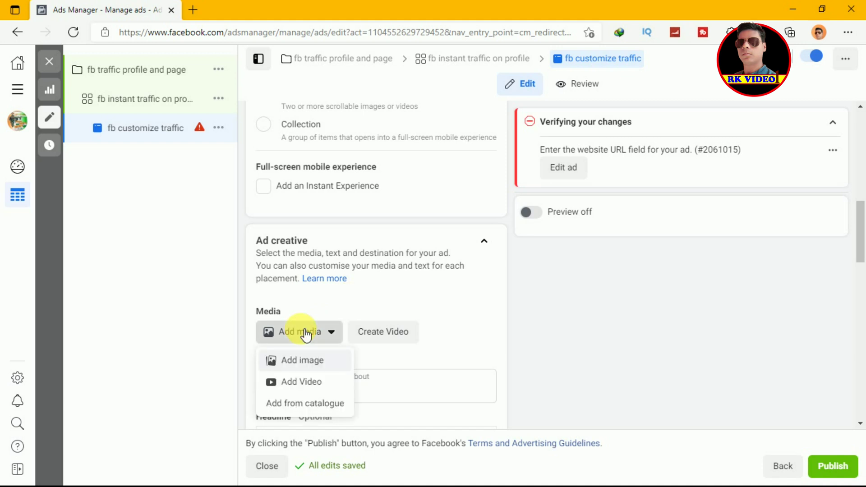
click(303, 361)
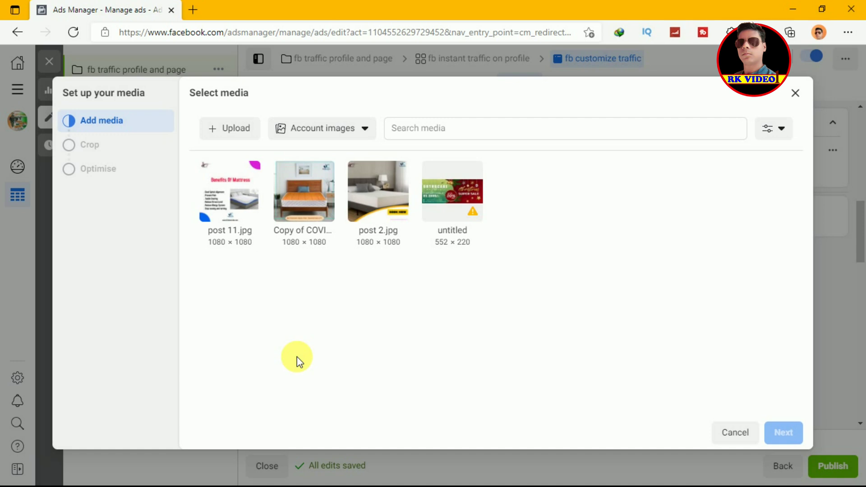
click(233, 131)
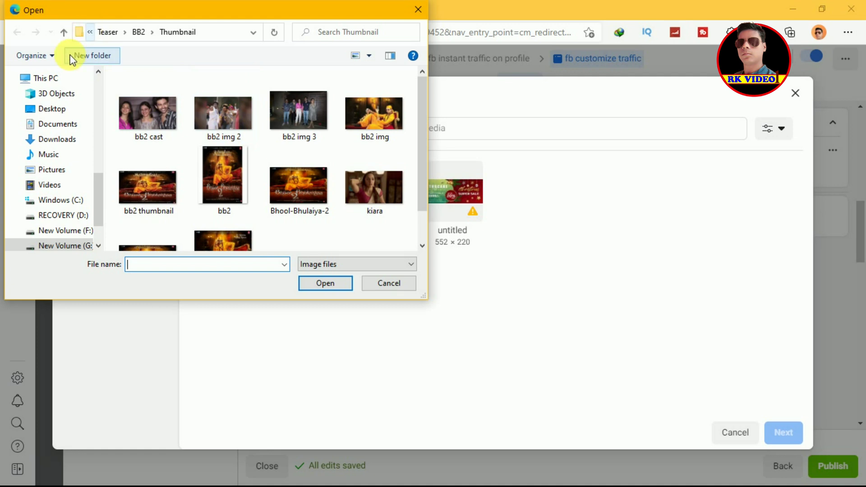
Upload the image Screenshot (90) from the Screenshots folder in Pictures to the account images
click(57, 111)
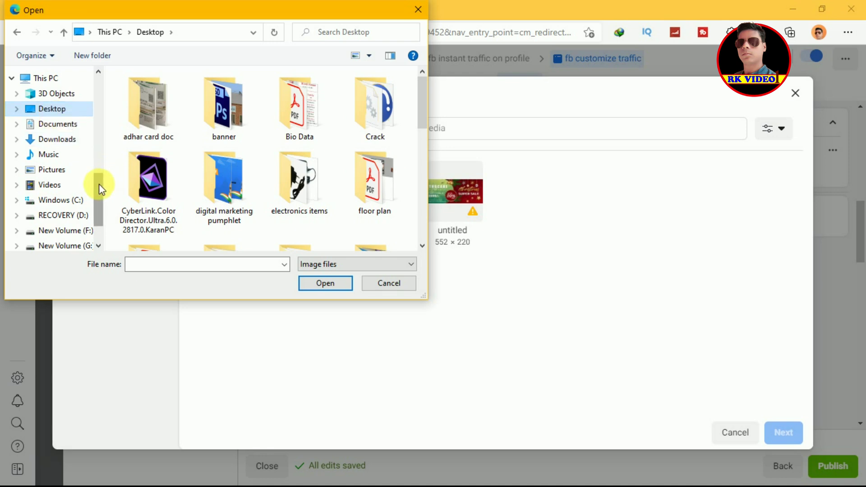
drag(98, 185, 93, 90)
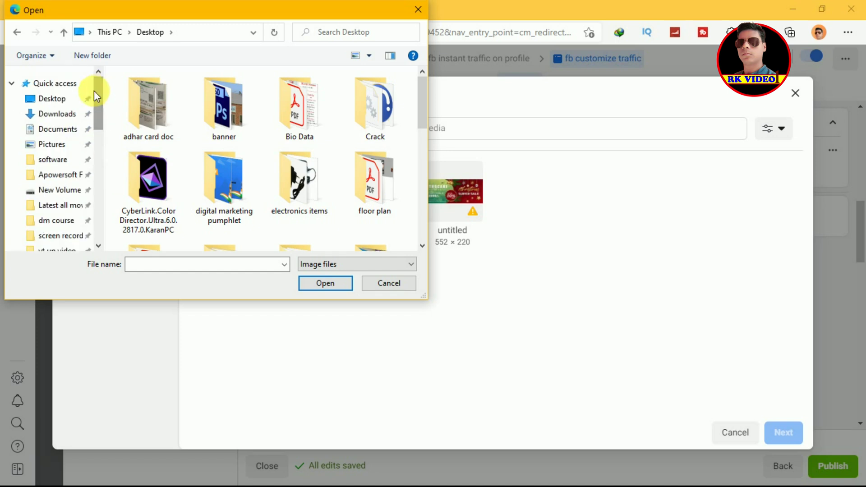
click(52, 148)
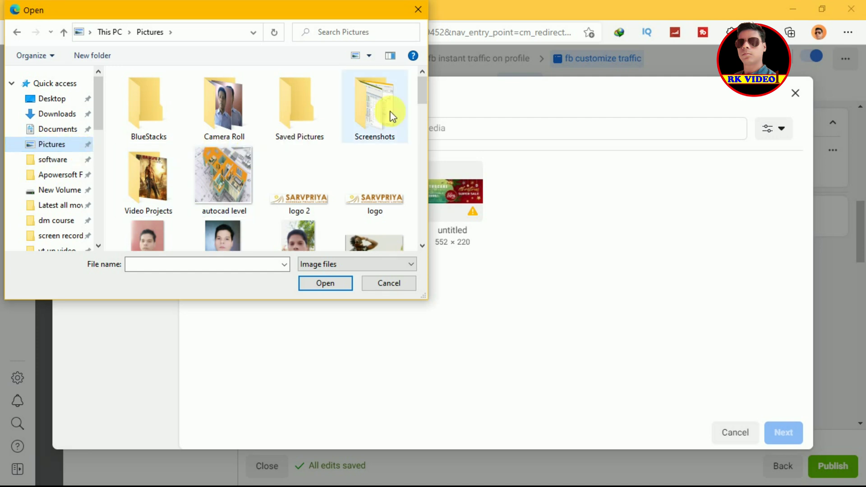
drag(424, 89, 418, 157)
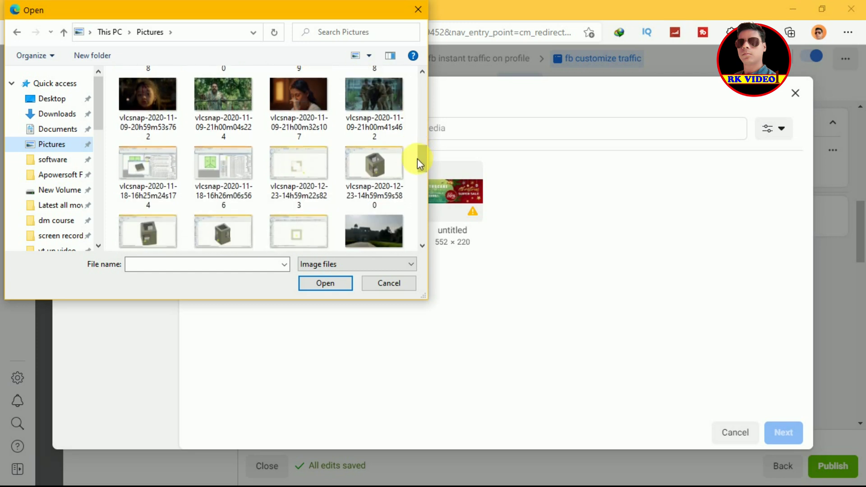
drag(423, 159, 426, 82)
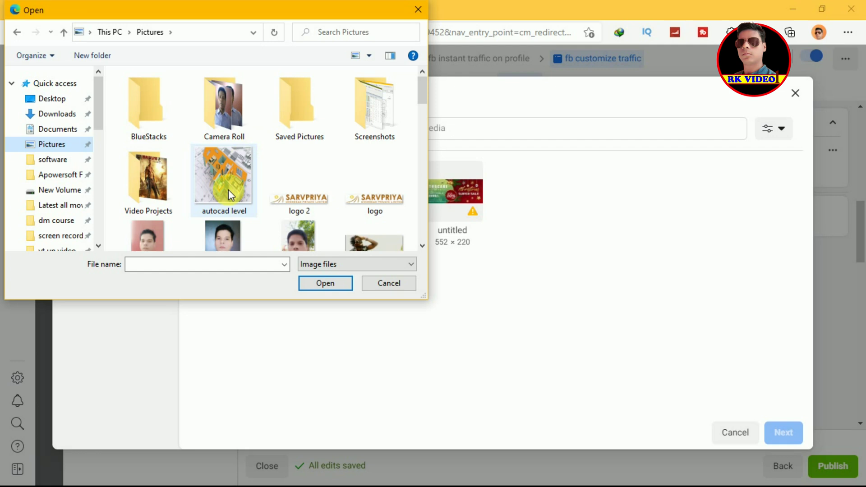
double_click(387, 127)
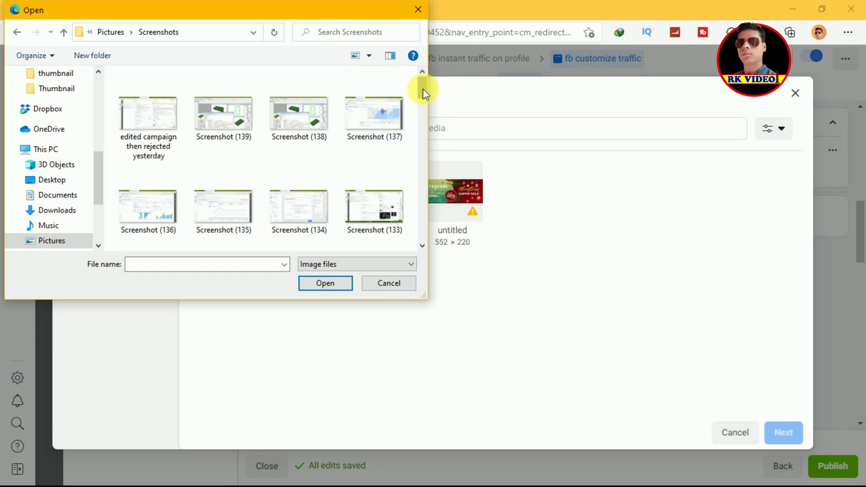
drag(423, 110, 421, 245)
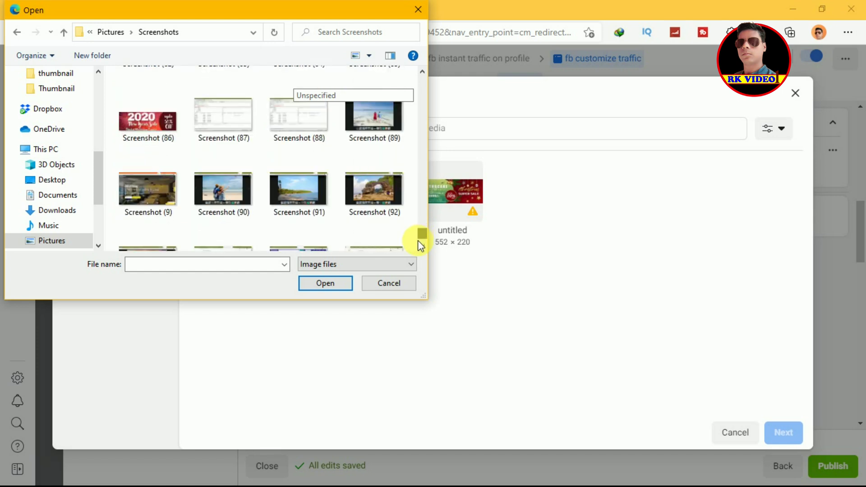
click(248, 198)
click(335, 284)
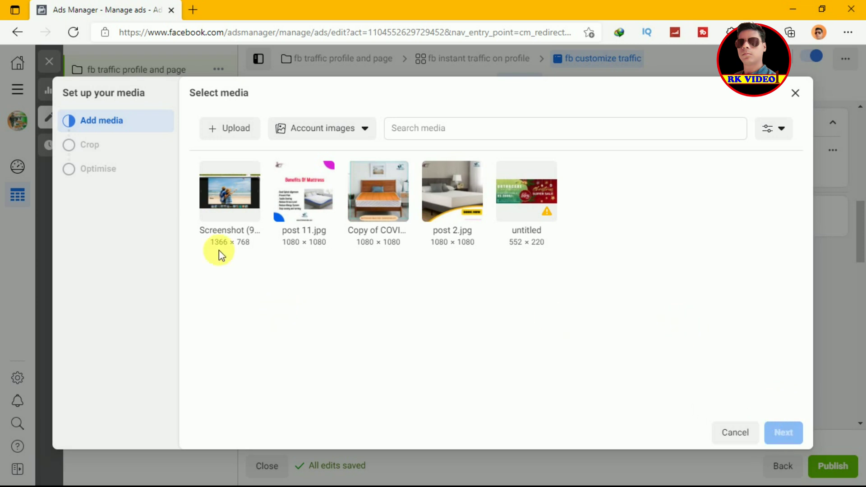
Use the uploaded beach screenshot as the ad's media, keeping the recommended placement crops and leaving enhancements off
click(234, 219)
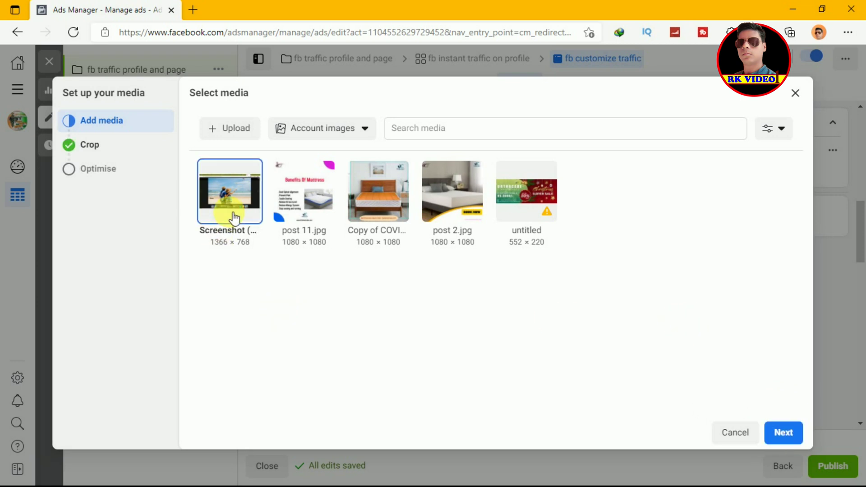
click(784, 434)
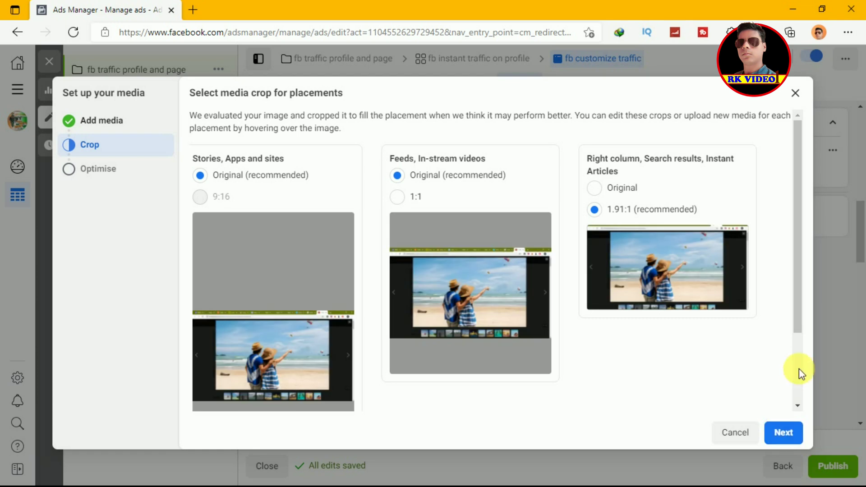
click(798, 302)
drag(798, 302, 810, 321)
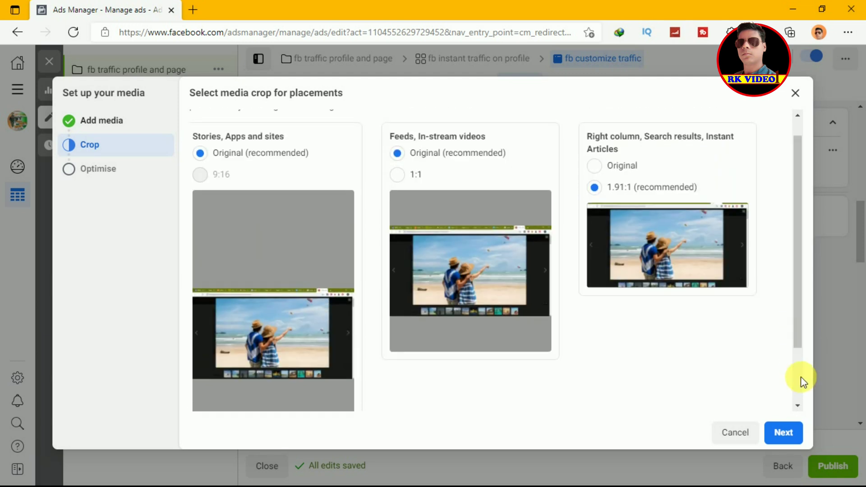
click(785, 433)
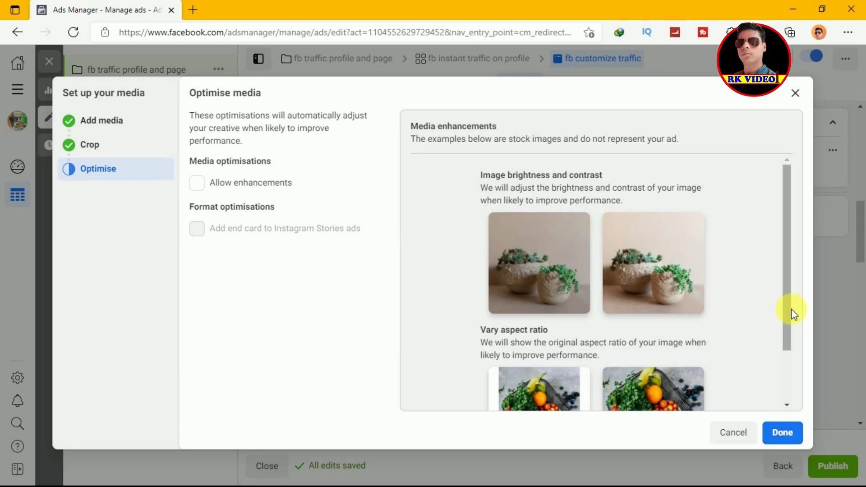
mouse_move(787, 305)
mouse_down()
mouse_move(787, 373)
mouse_move(789, 307)
mouse_up()
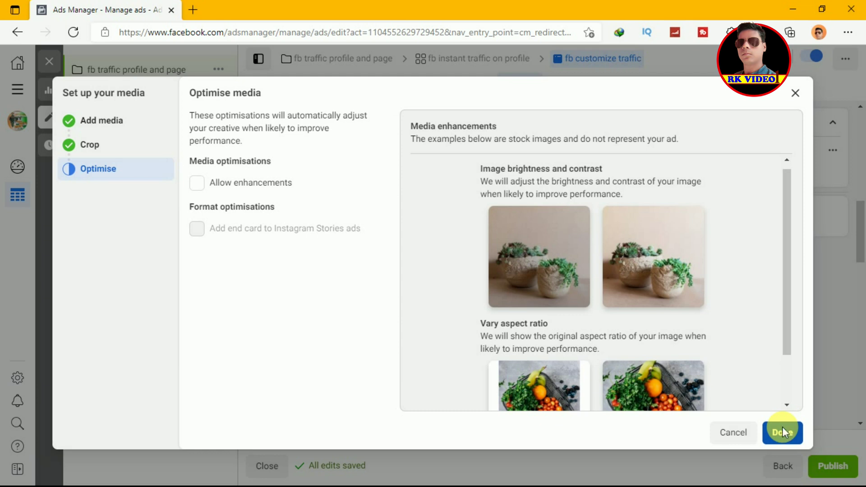
click(783, 428)
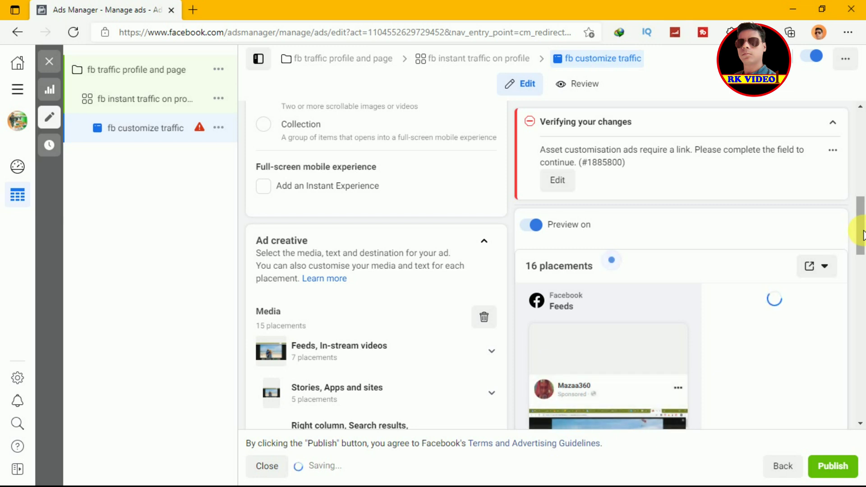
Open the ad creative's primary text for editing
drag(862, 231, 862, 273)
scroll(354, 268, down, 1)
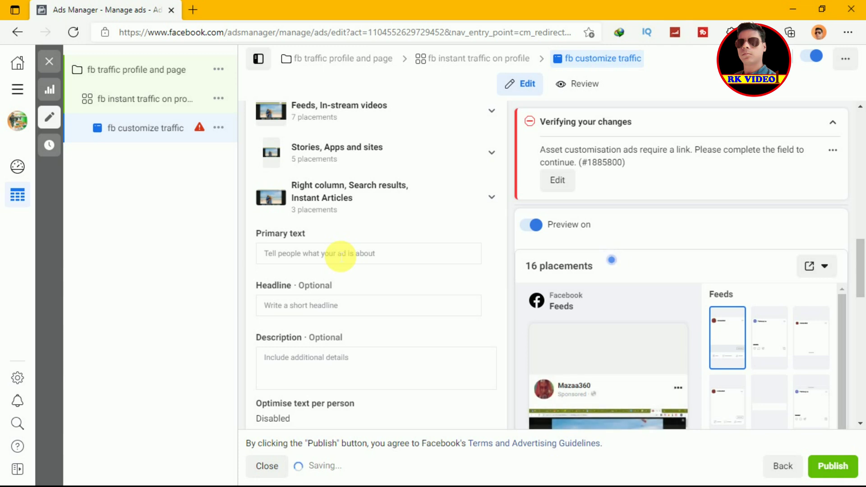
click(340, 256)
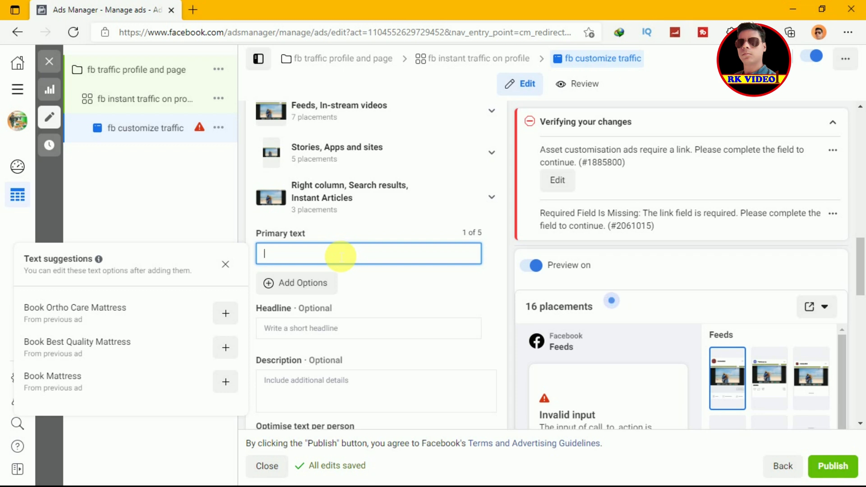
text(View)
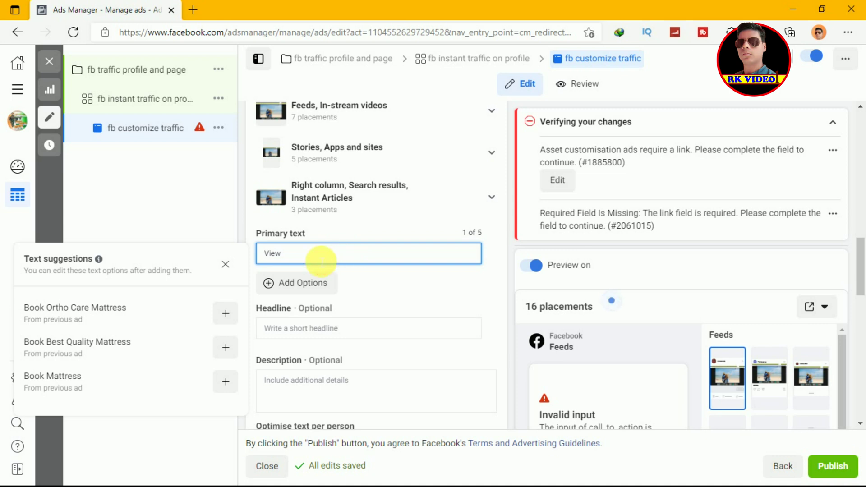
key(BackSpace)
key(BackSpace)
key(BackSpace)
key(BackSpace)
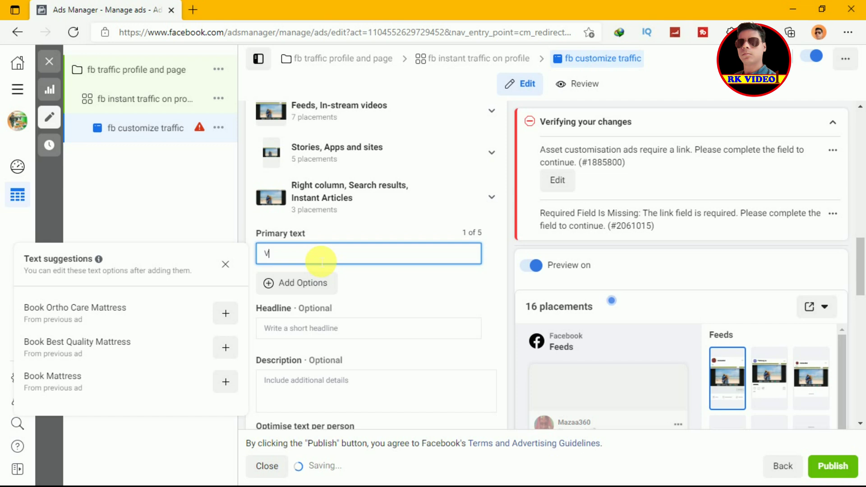
key(BackSpace)
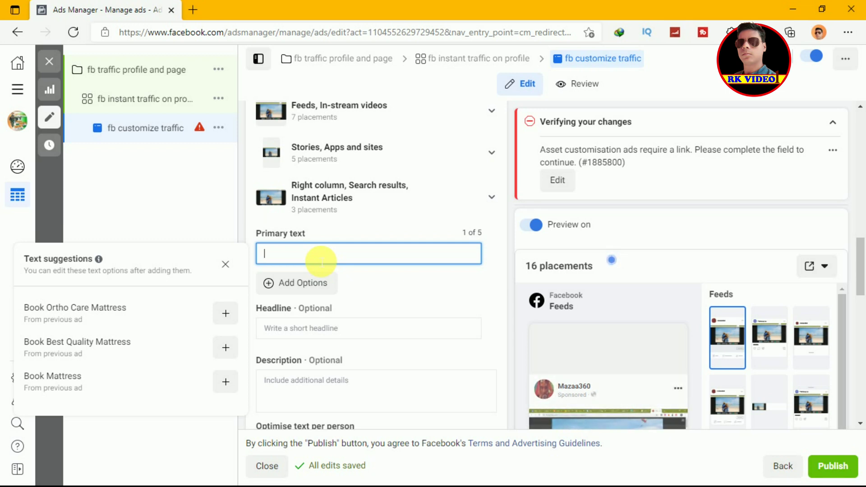
Enter "Watch our profile and page for get friendship" as the ad's primary text
text(Watch)
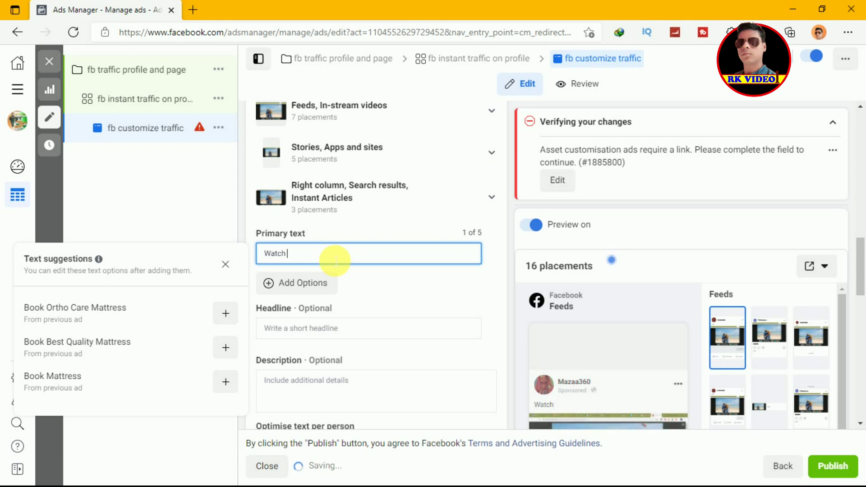
text(our)
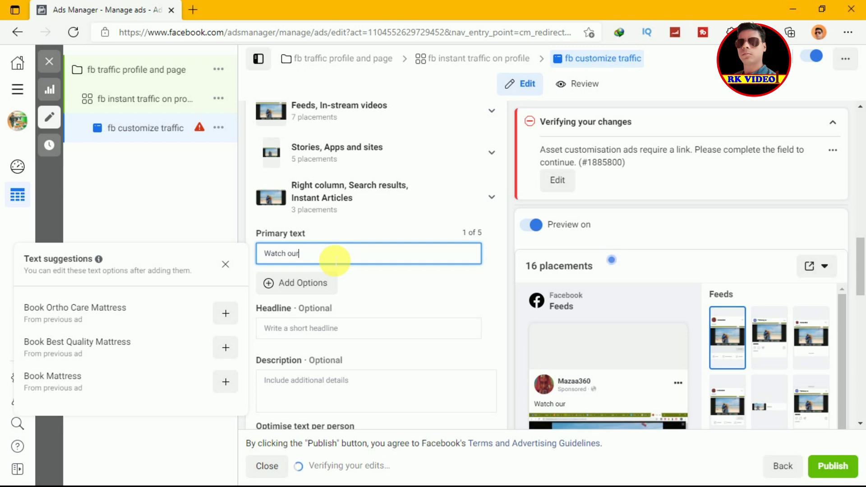
text(our)
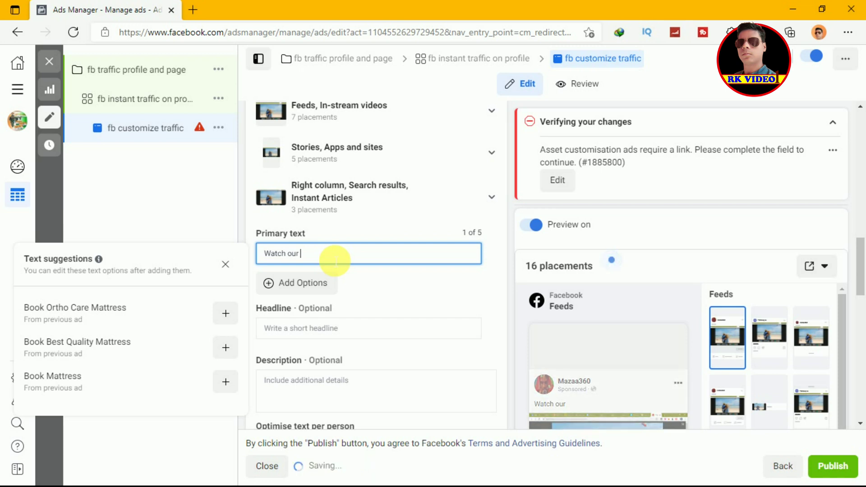
text( pr)
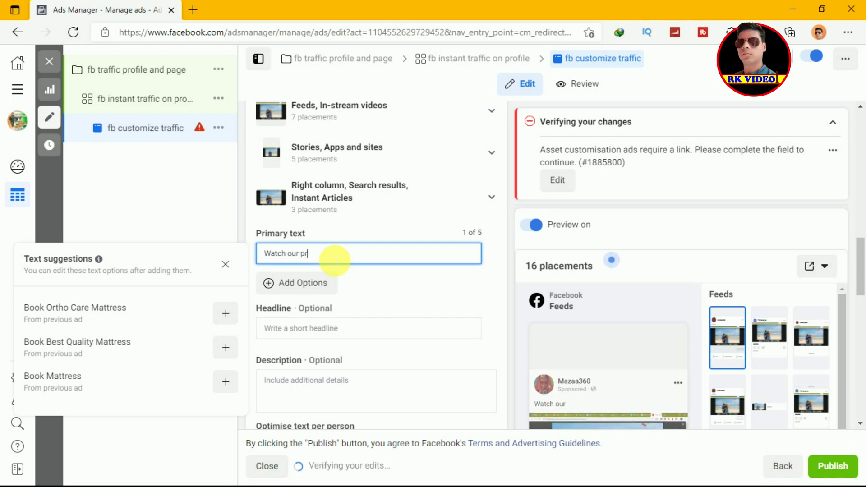
text(ofile)
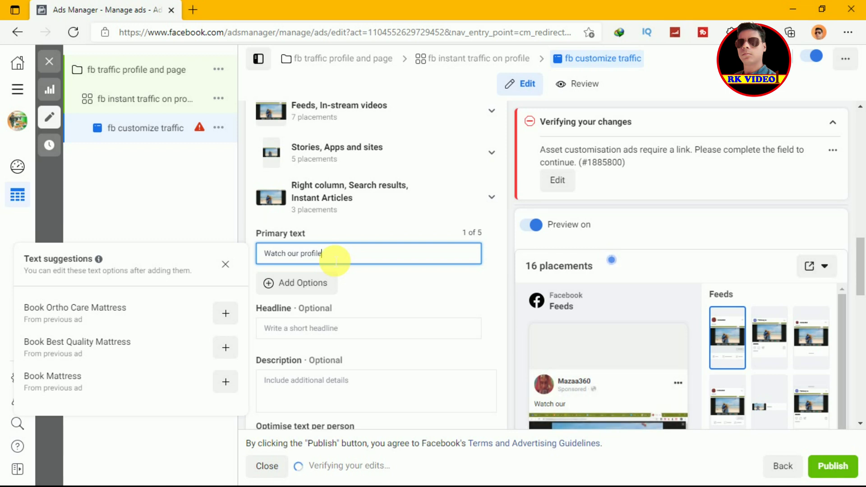
text( and)
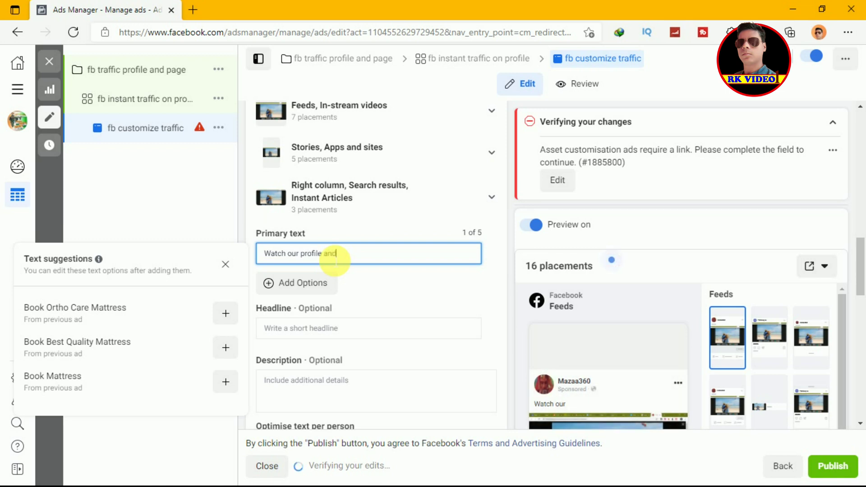
text( page)
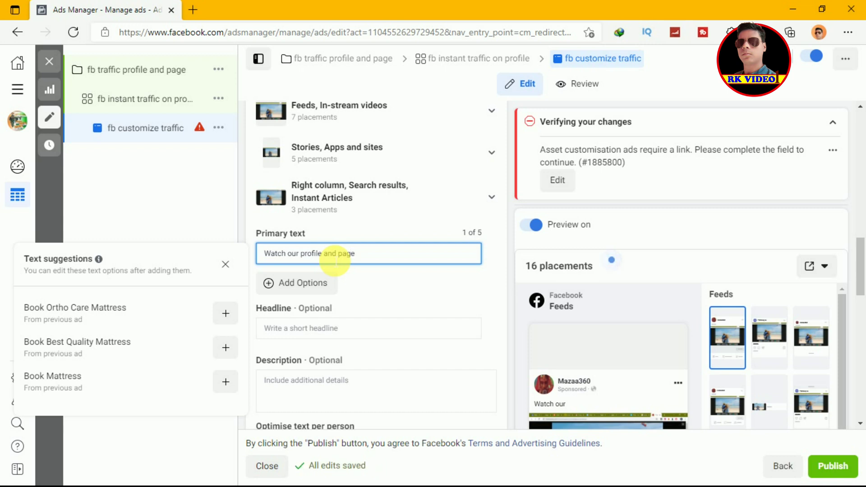
text(for get)
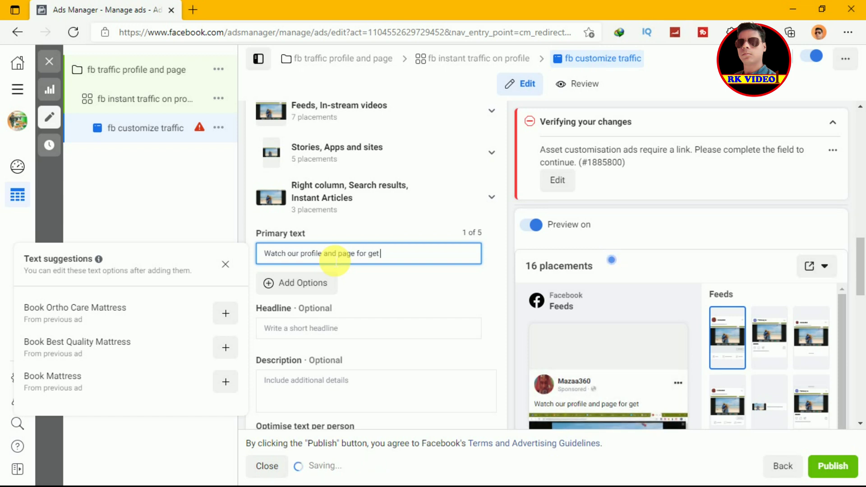
text(friend)
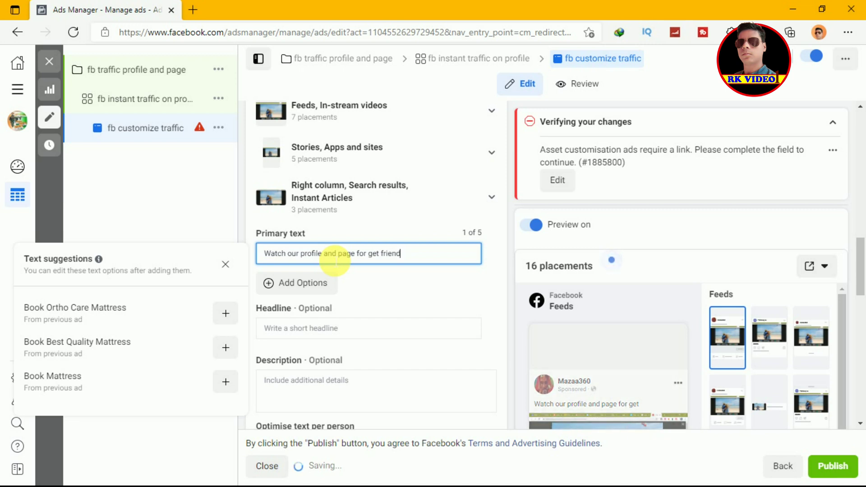
text(ship)
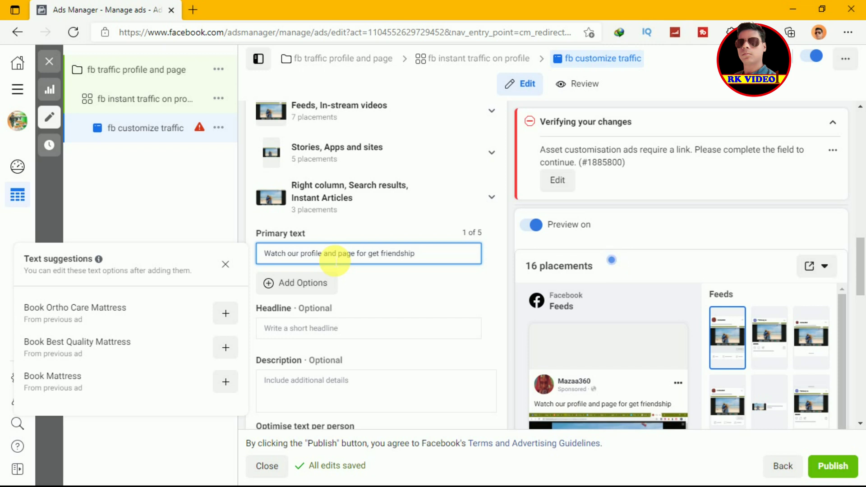
Reword the end of the primary text so it reads "Watch our profile and page for share thoughts each other"
key(BackSpace)
key(BackSpace)
key(BackSpace)
key(BackSpace)
key(BackSpace)
key(BackSpace)
key(BackSpace)
key(BackSpace)
key(BackSpace)
key(BackSpace)
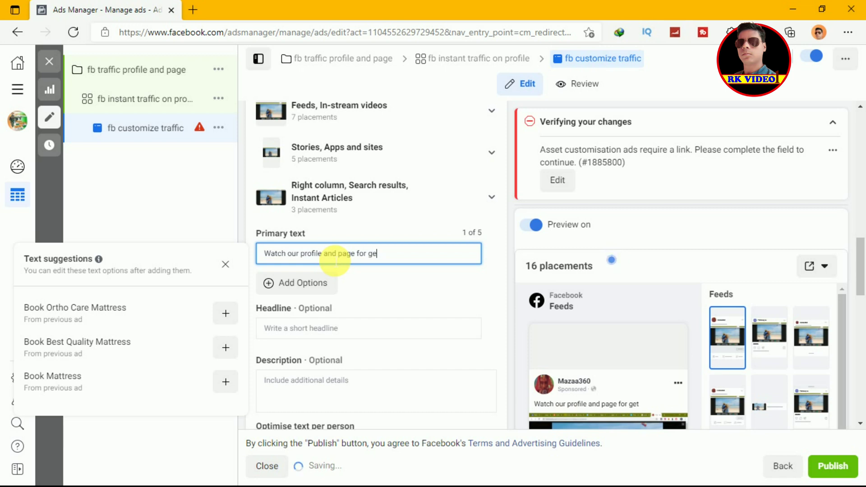
key(BackSpace)
key(BackSpace)
text(share)
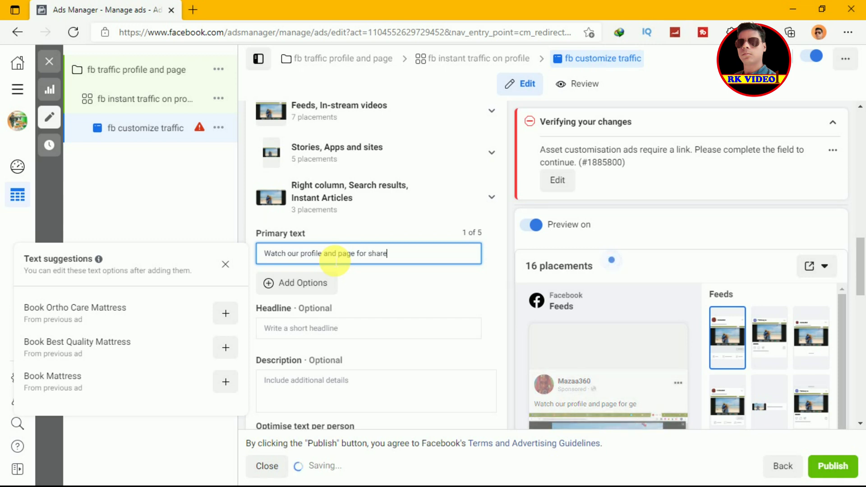
text( thoughts)
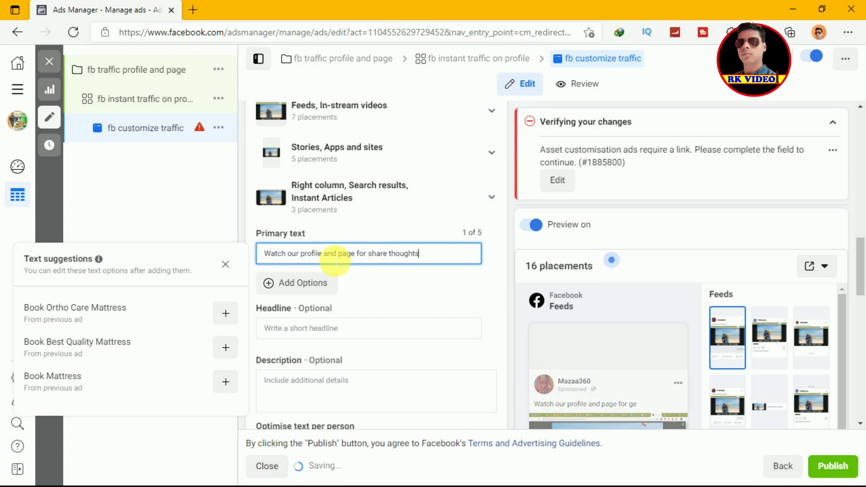
text( each)
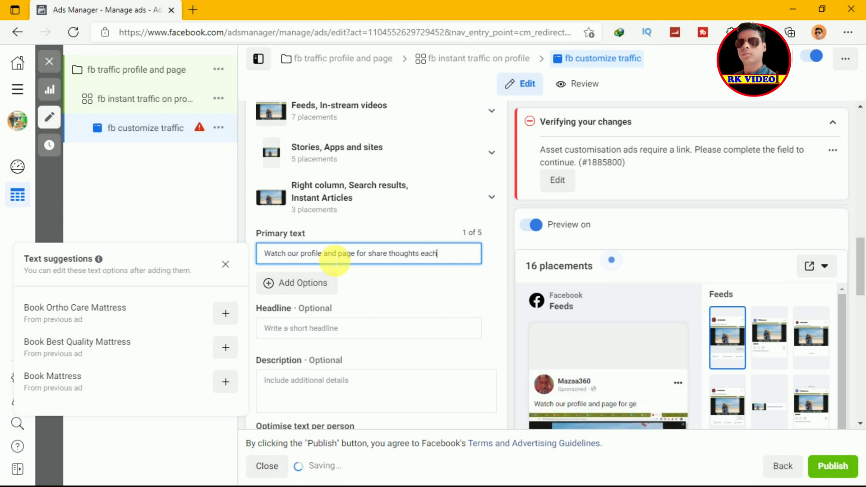
text( other)
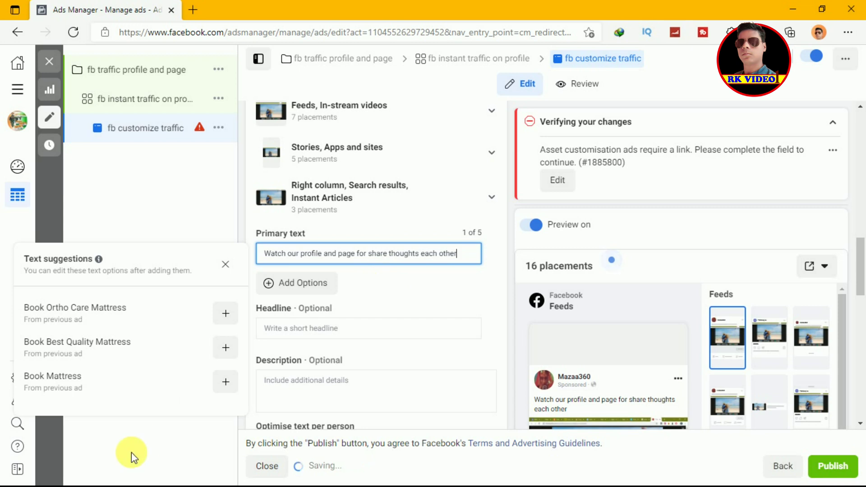
Copy the full primary text into the ad's optional description, leaving the headline empty
triple_click(465, 255)
key(ctrl+c)
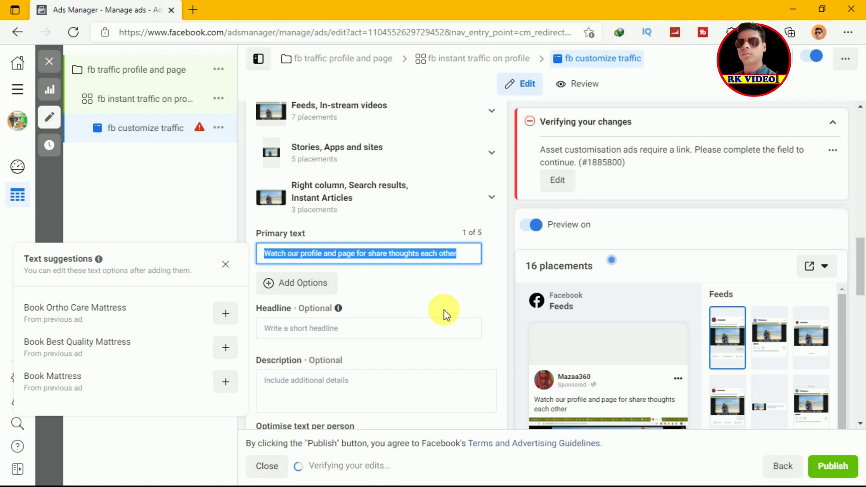
click(370, 334)
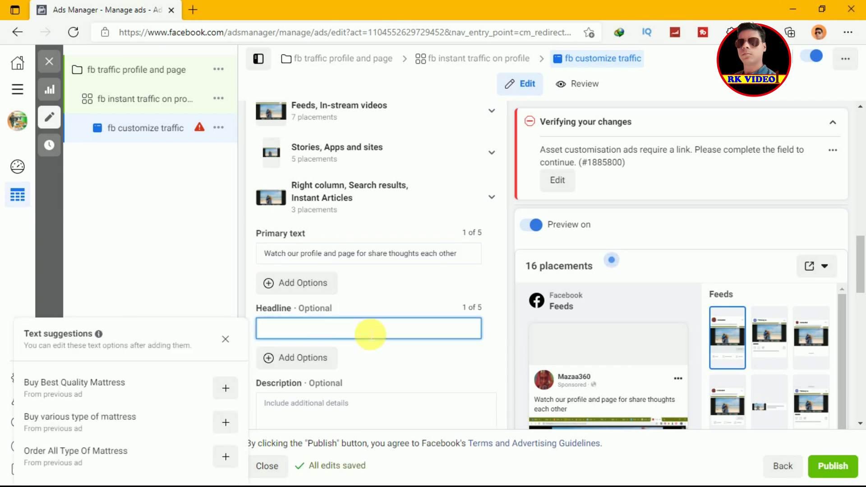
click(323, 409)
key(ctrl+v)
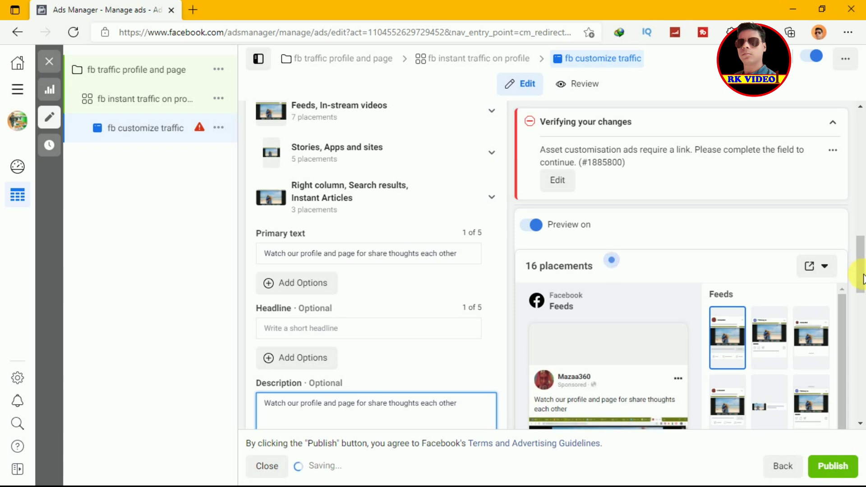
scroll(863, 280, down, 1)
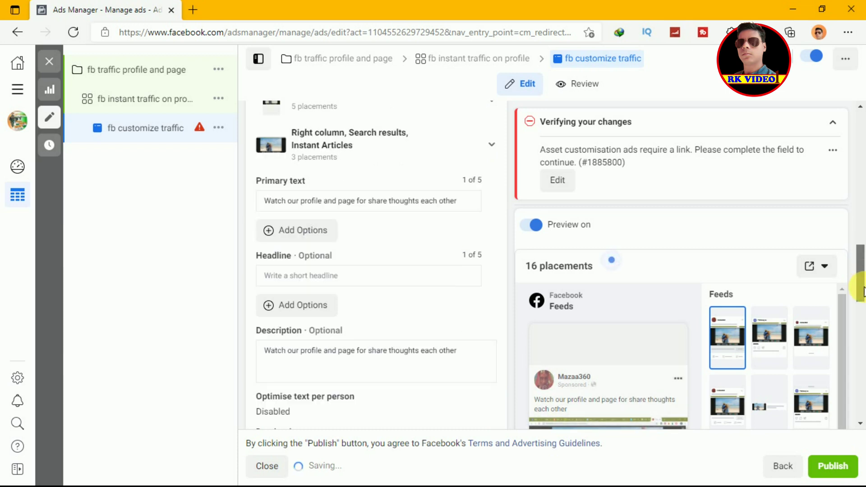
scroll(863, 280, down, 1)
scroll(863, 307, down, 2)
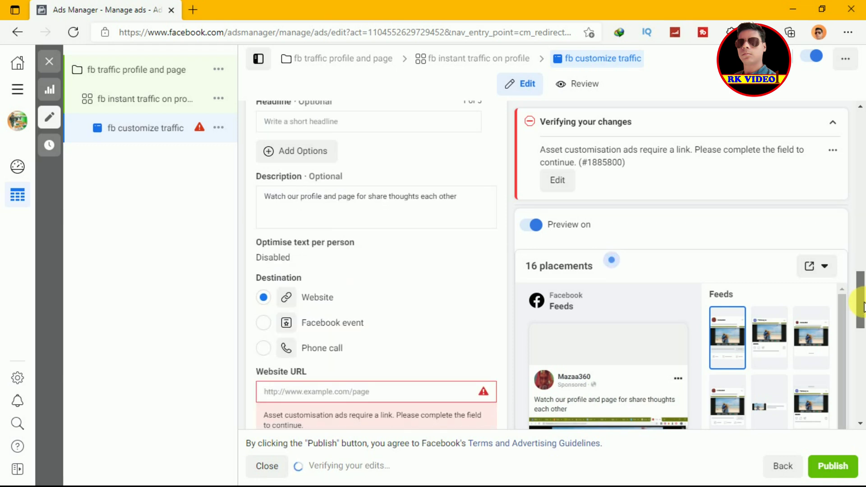
scroll(862, 306, down, 1)
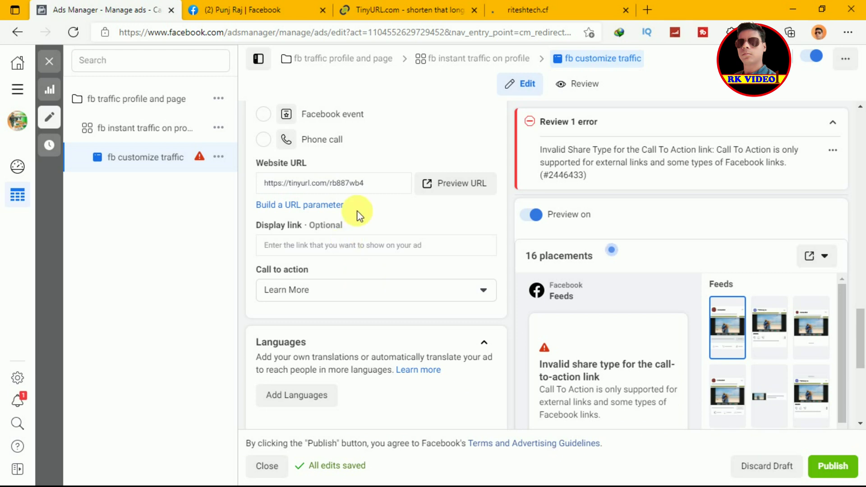
click(372, 187)
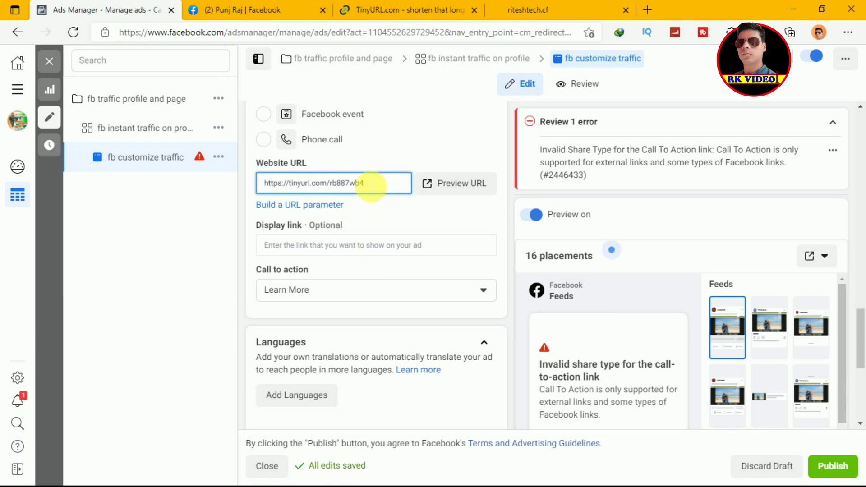
key(ctrl+a)
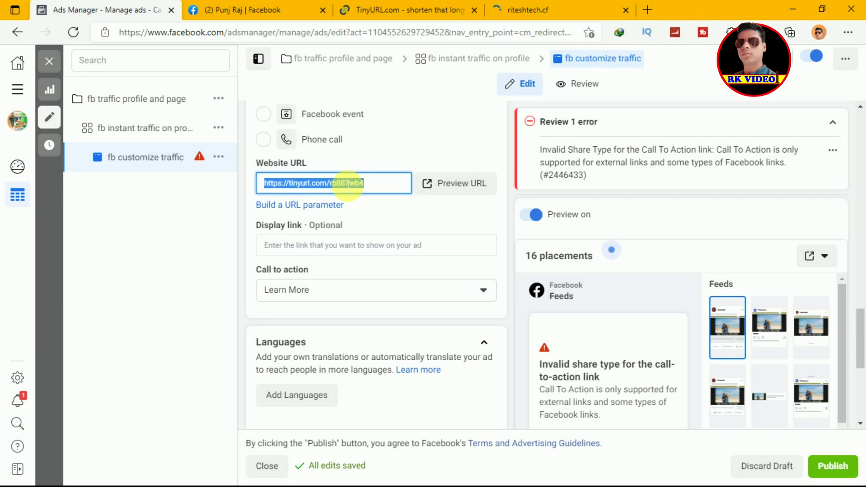
text(http://riteshtech.cf/)
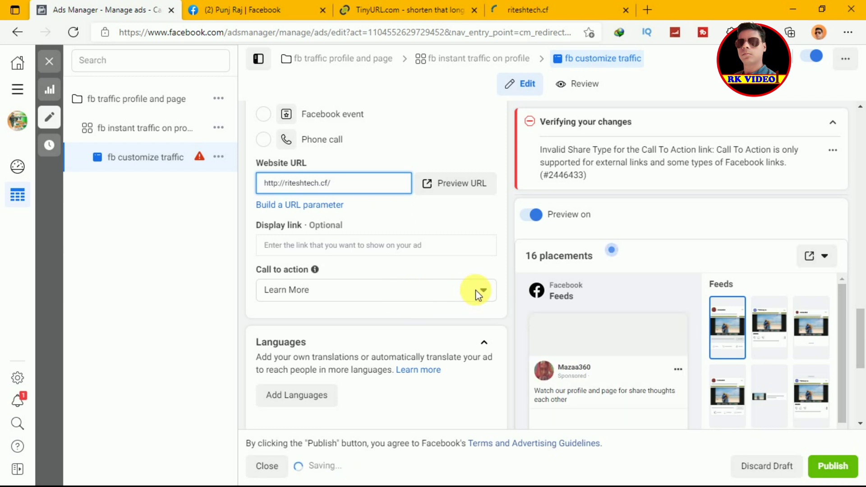
Keep Learn More as the ad's call to action and publish the ad
click(476, 290)
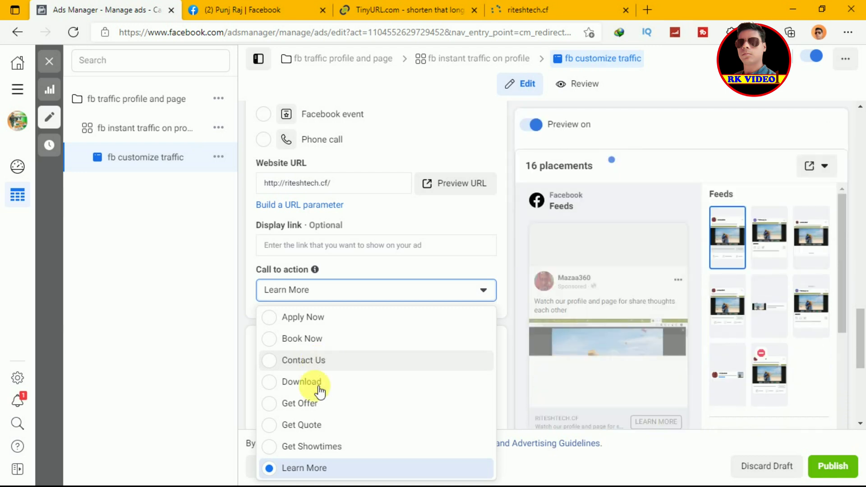
click(318, 470)
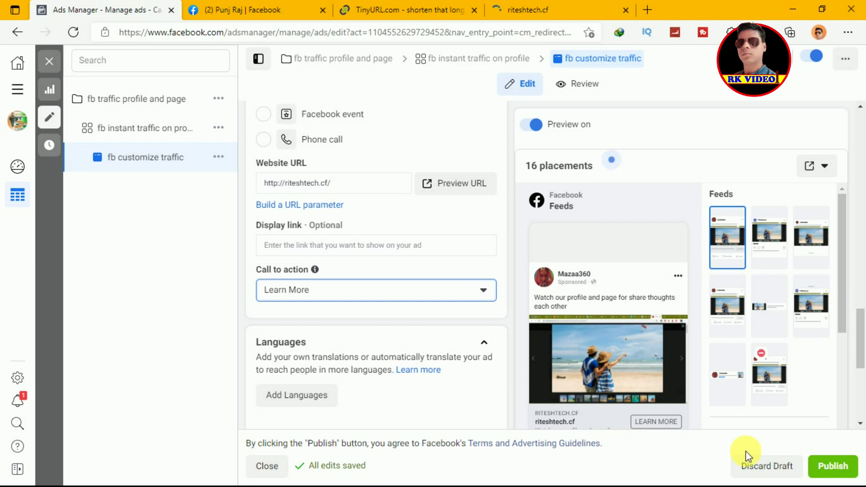
click(841, 470)
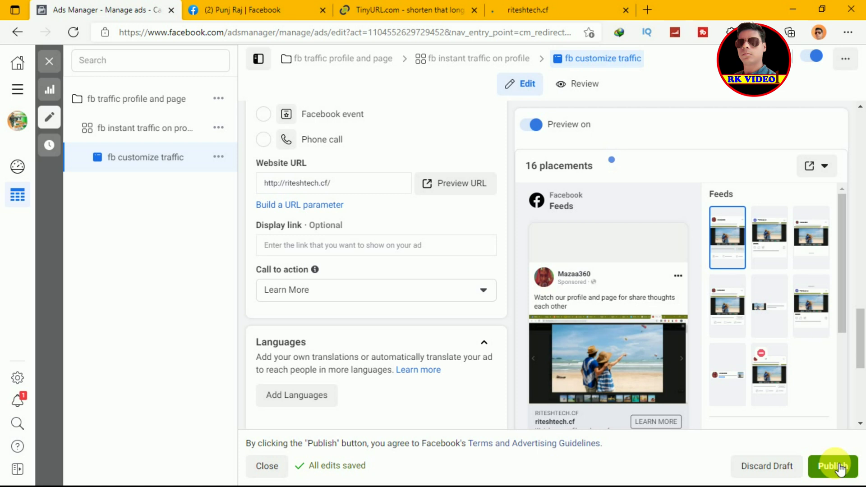
click(840, 469)
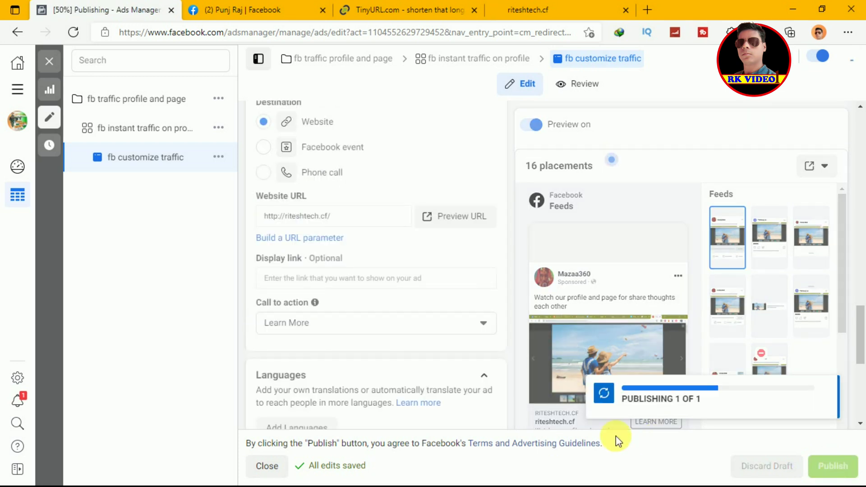